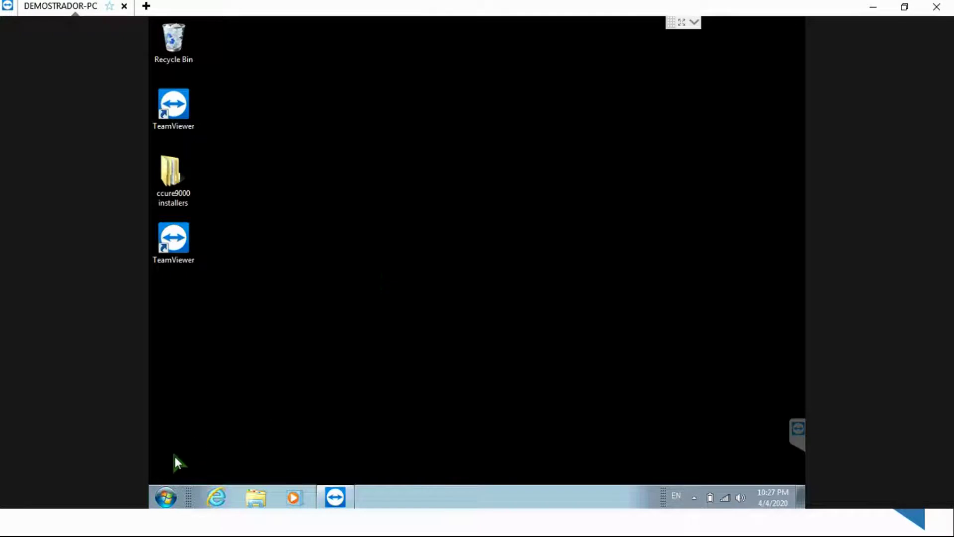
Step: Open the computer's system properties, review the Windows edition, system type and activation details, and close the window
left_click(166, 497)
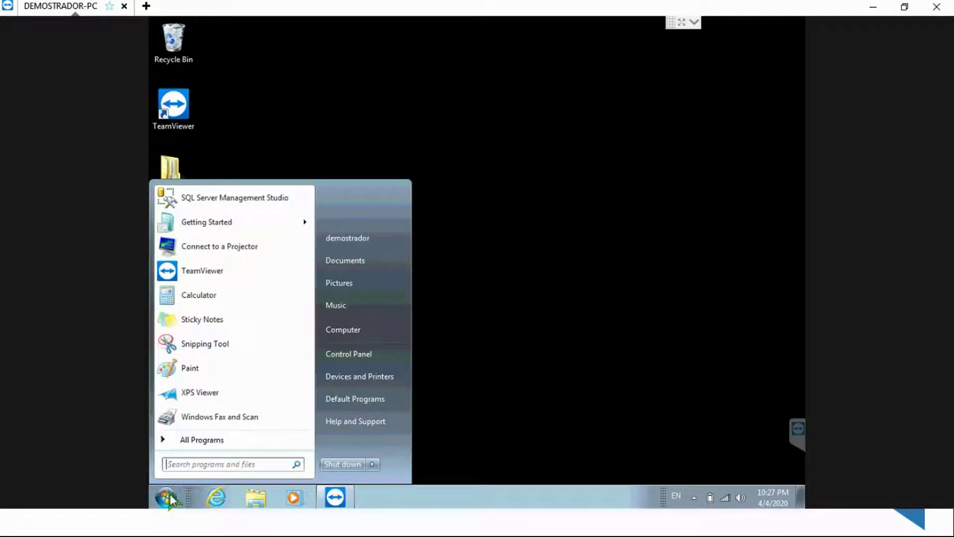
left_click(517, 225)
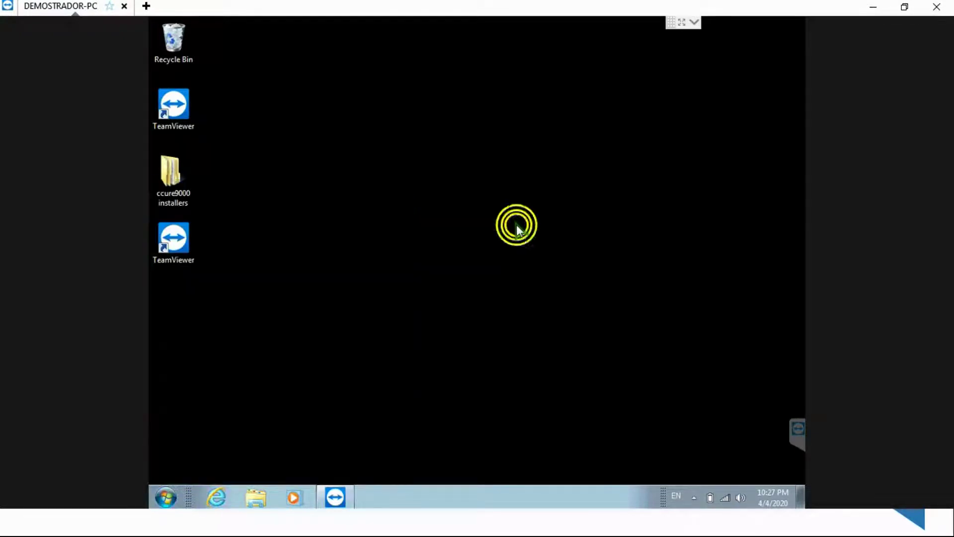
left_click(172, 495)
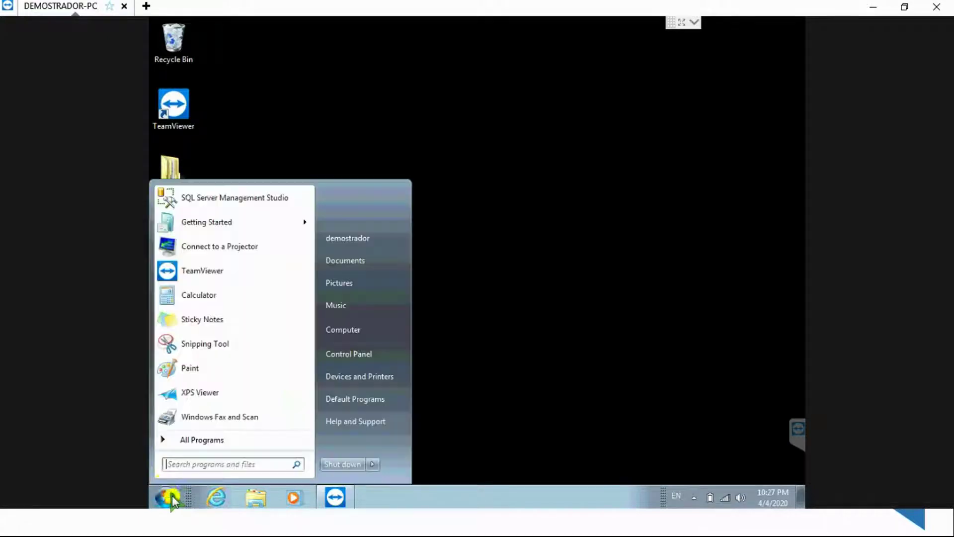
right_click(346, 330)
left_click(439, 434)
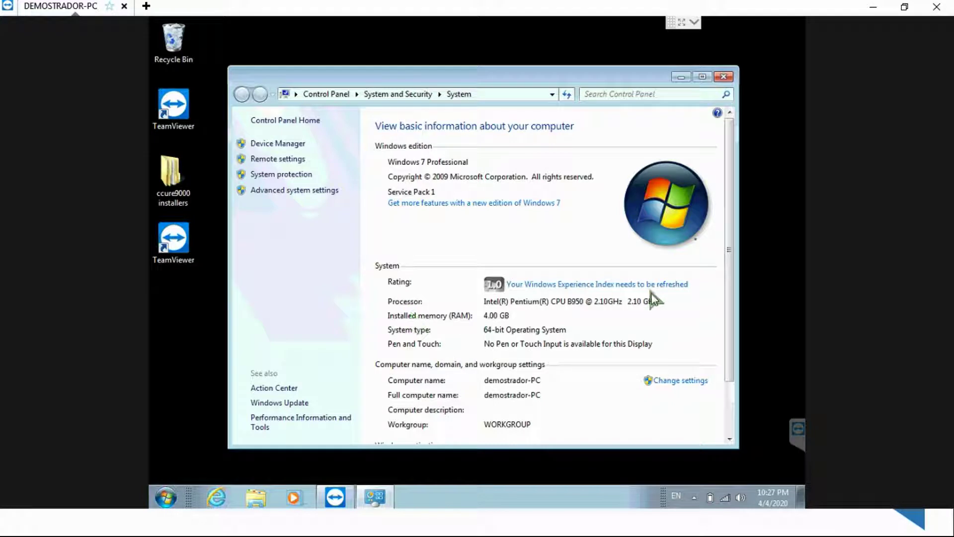
left_click_drag(728, 302, 726, 385)
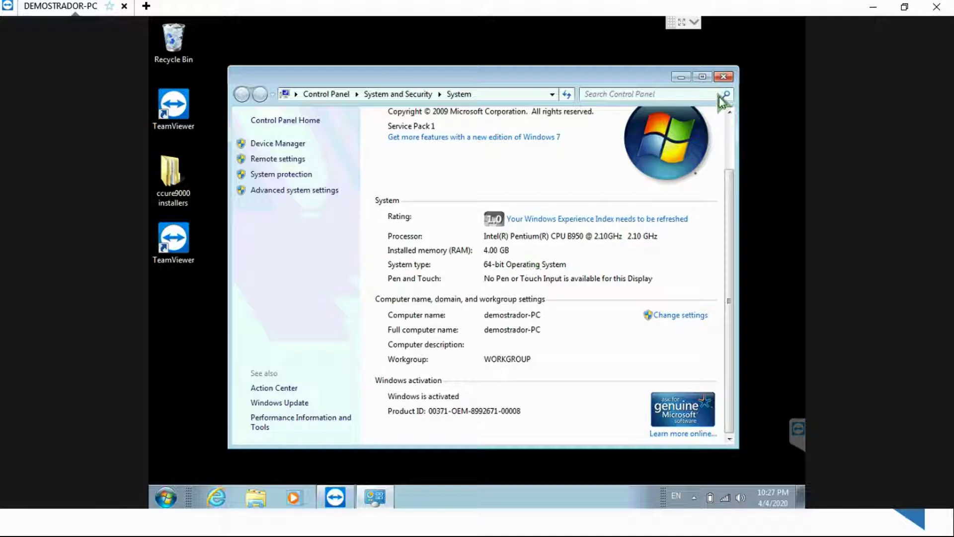
left_click(731, 139)
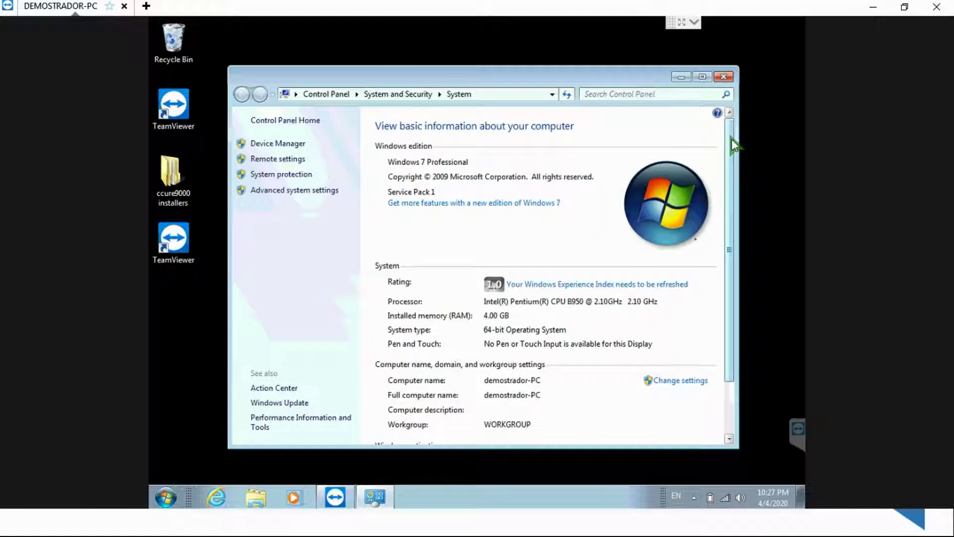
left_click(725, 76)
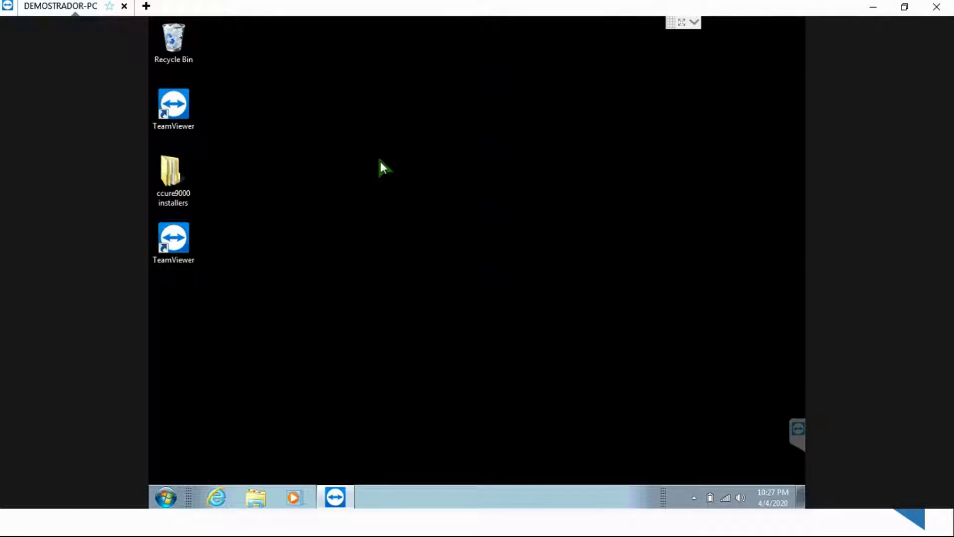
left_click(166, 494)
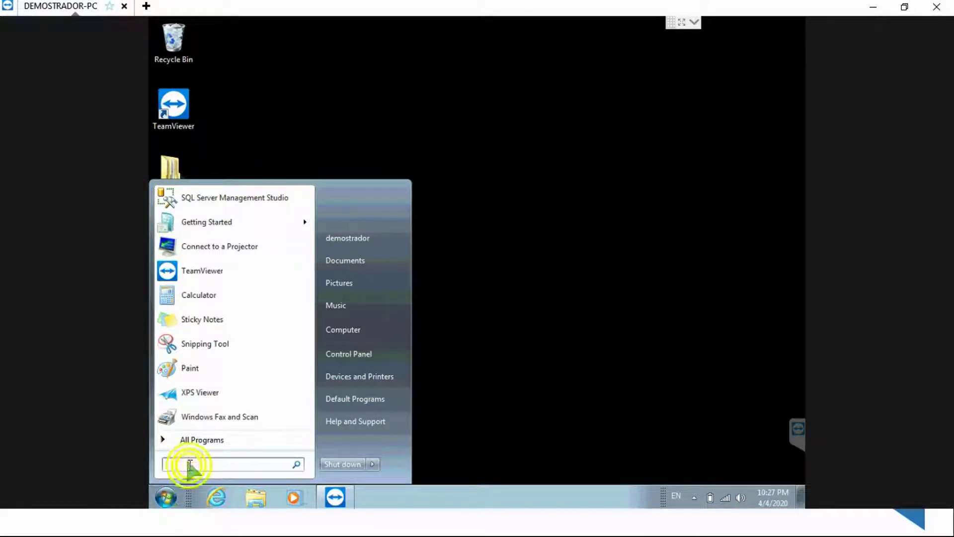
type("firewall")
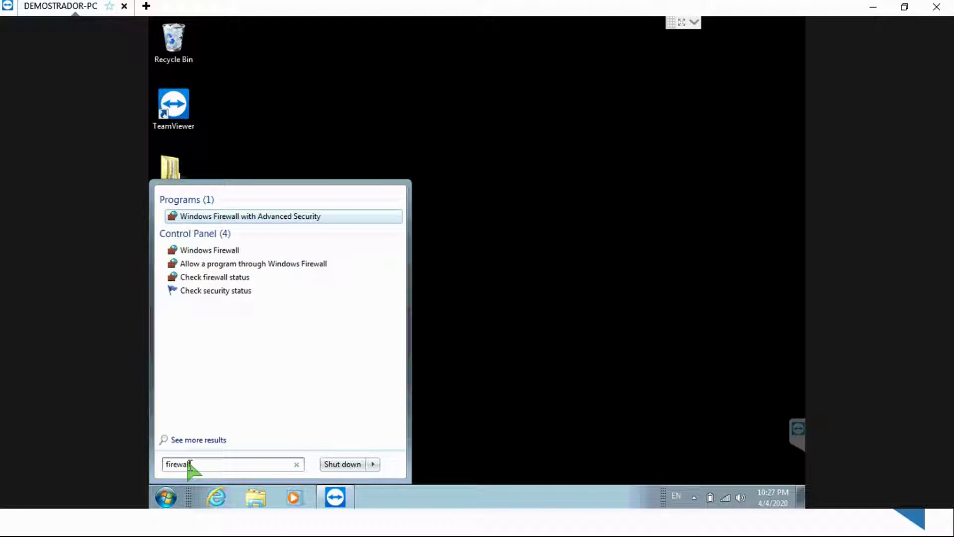
left_click(585, 242)
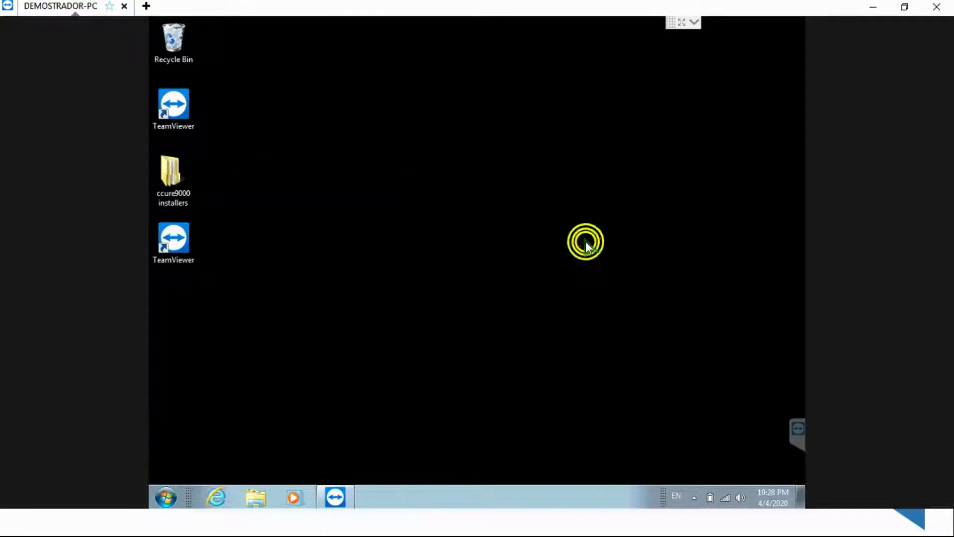
Step: Find Windows Firewall in Control Panel, open its advanced settings and display the inbound rules
left_click(166, 499)
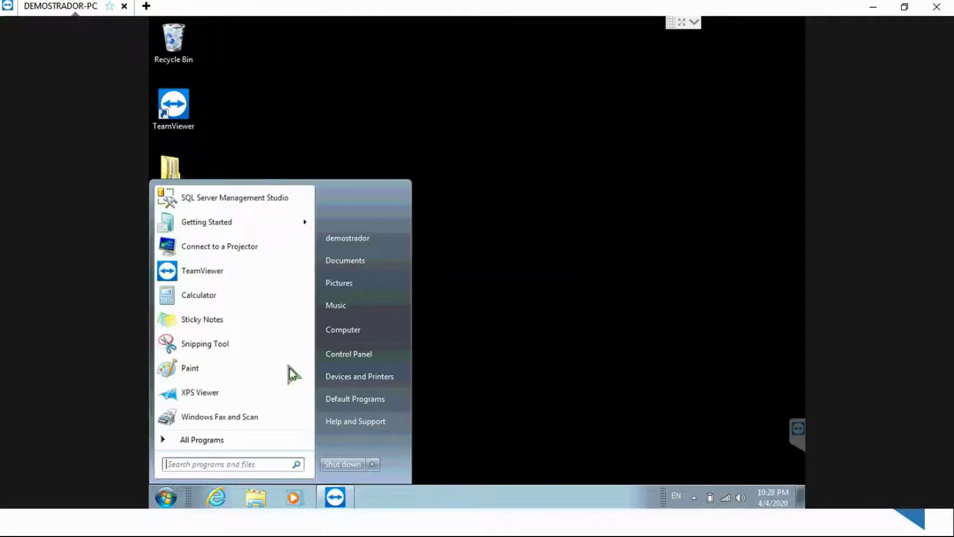
left_click(362, 352)
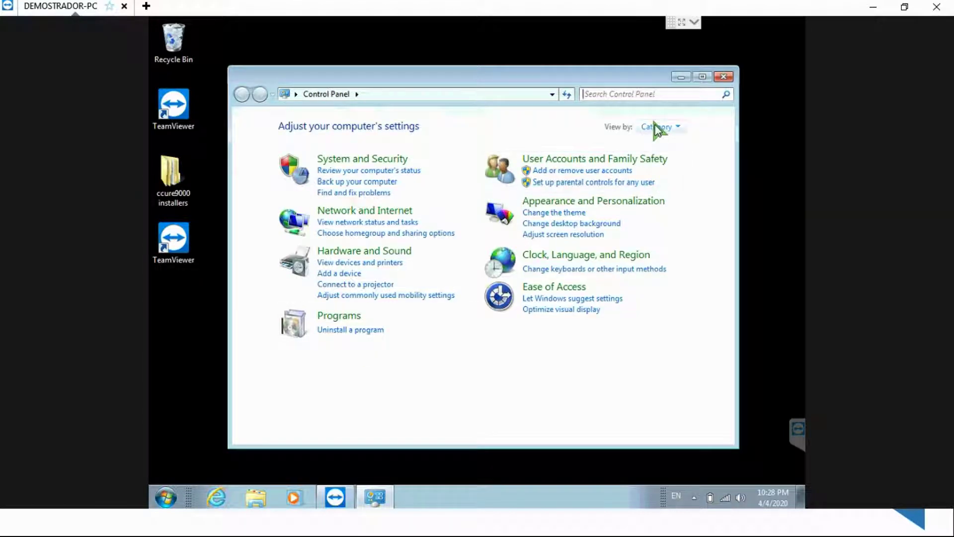
left_click(638, 96)
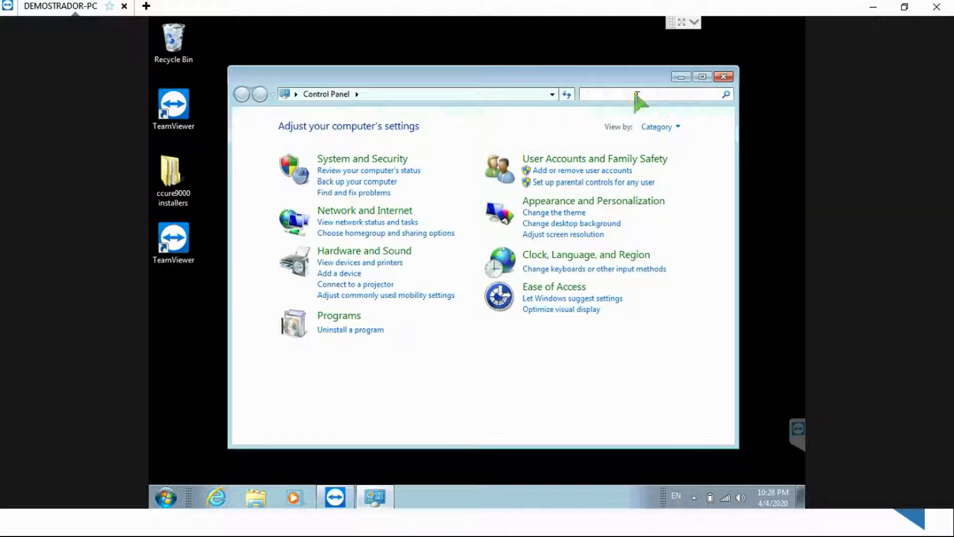
type("firewall")
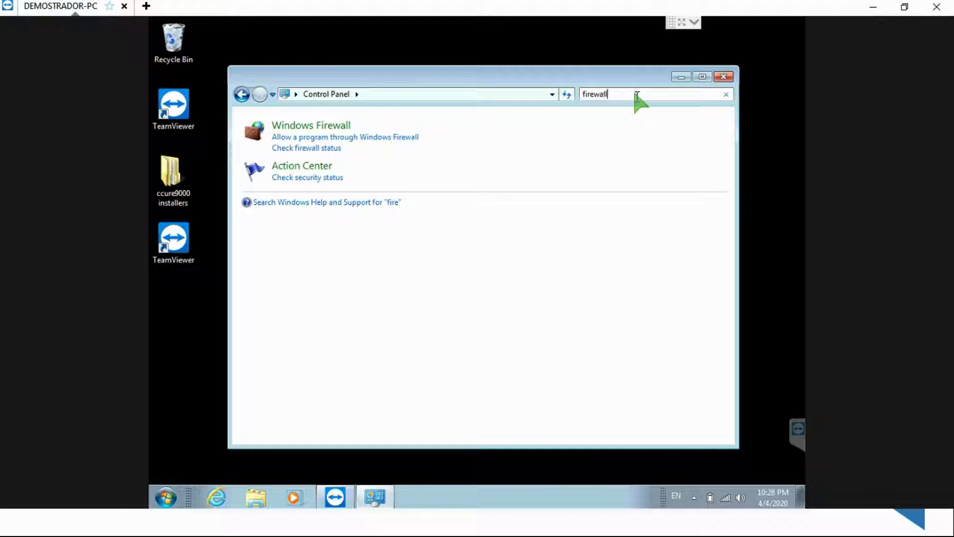
left_click(312, 126)
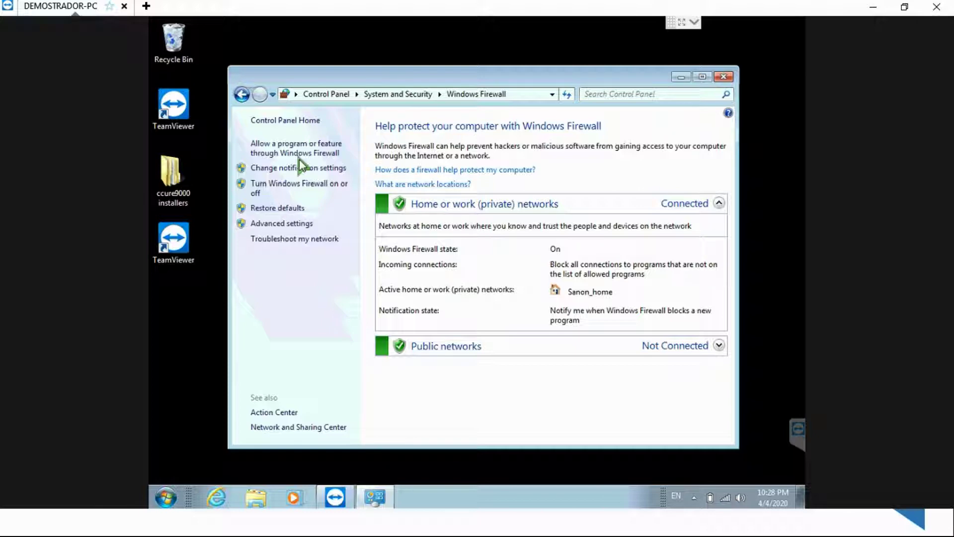
left_click(295, 224)
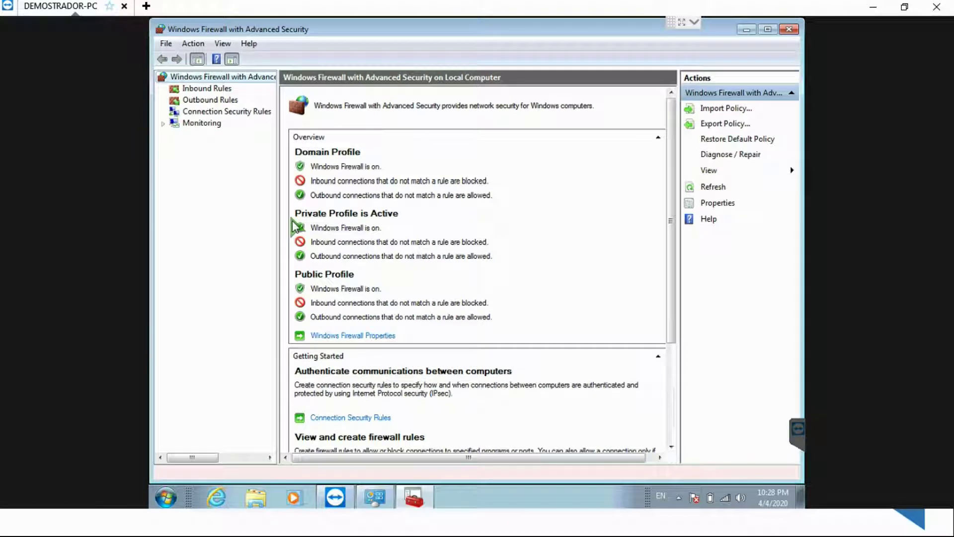
left_click(213, 90)
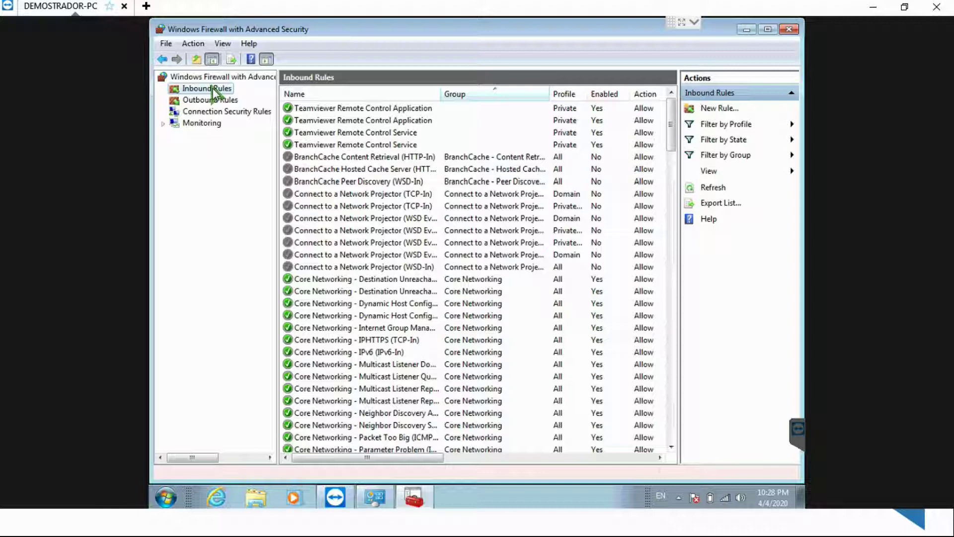
Step: Create a sticky note listing server, gateway and smartlink on separate lines
left_click(165, 497)
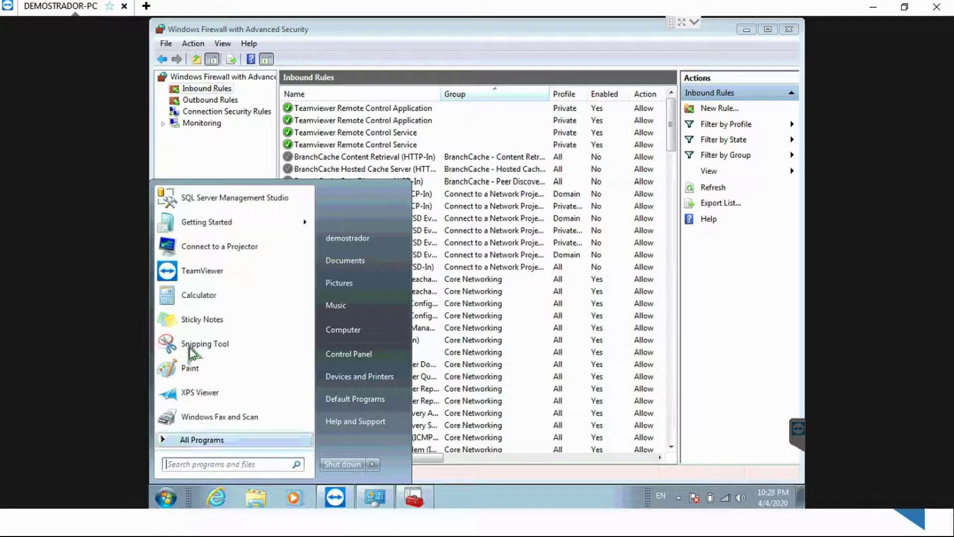
left_click(218, 318)
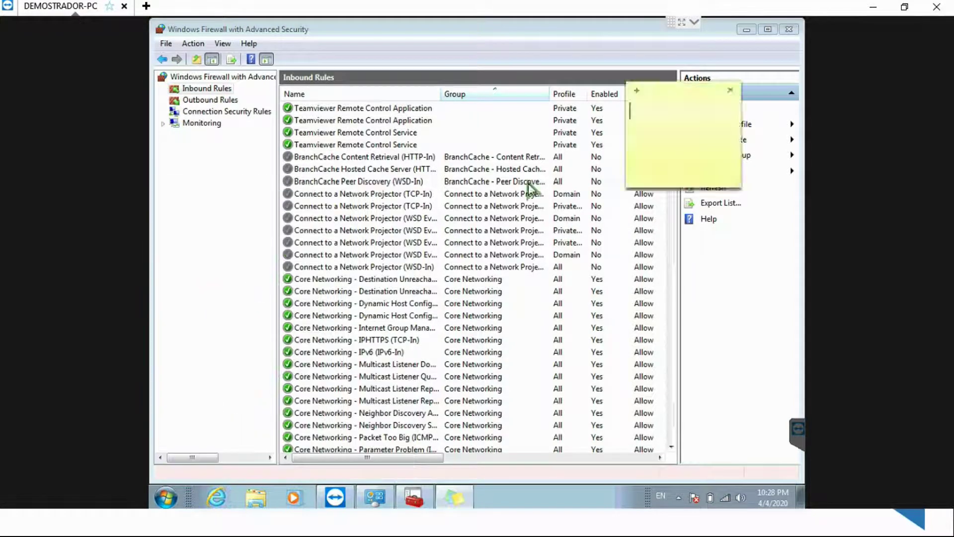
type("Server")
key("Return")
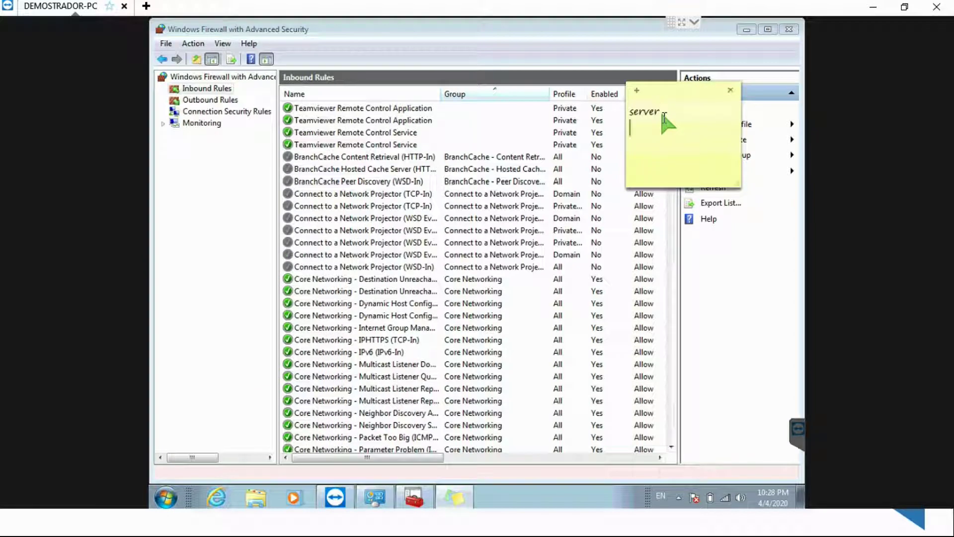
type("gateway")
key("Return")
type("smartlink")
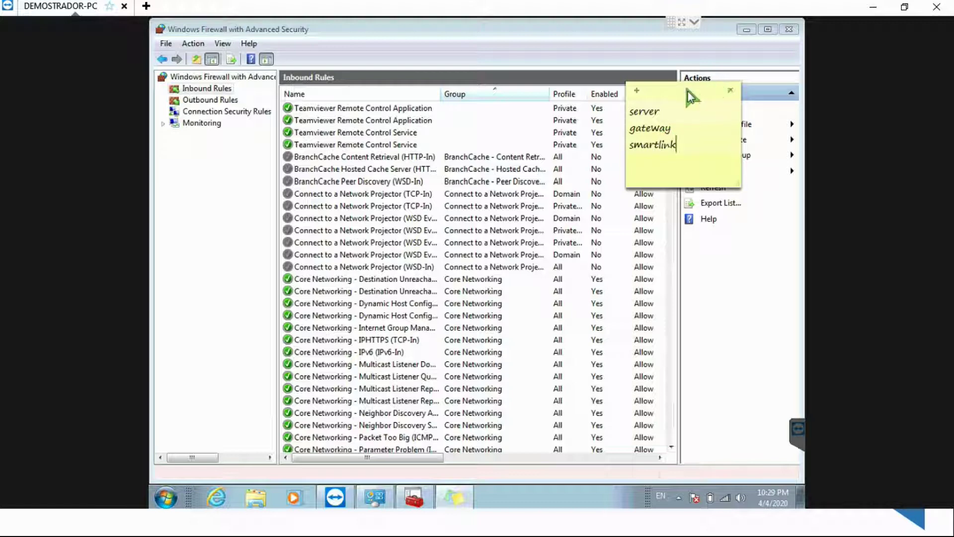
Step: Move the sticky note off the list of rule actions, then delete it
left_click_drag(691, 95, 696, 264)
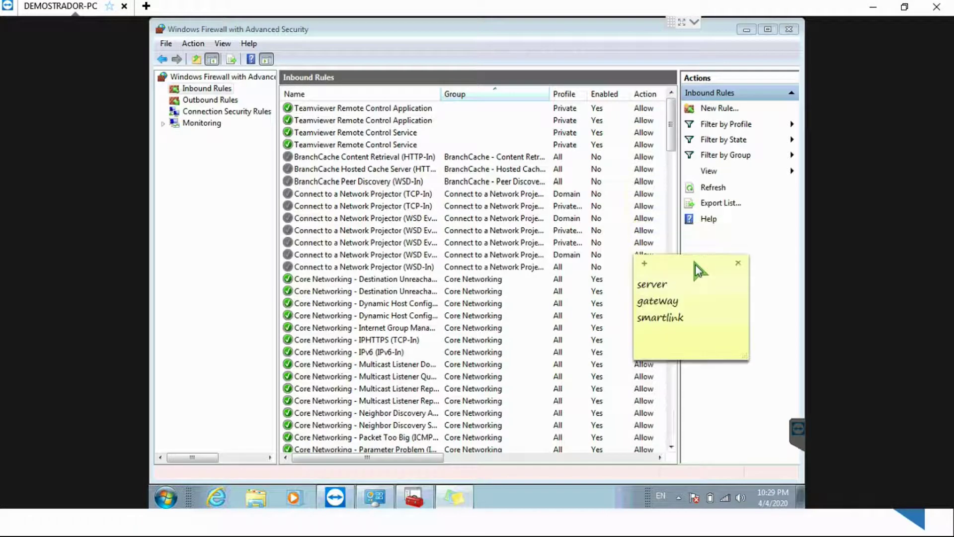
left_click(739, 264)
left_click(728, 312)
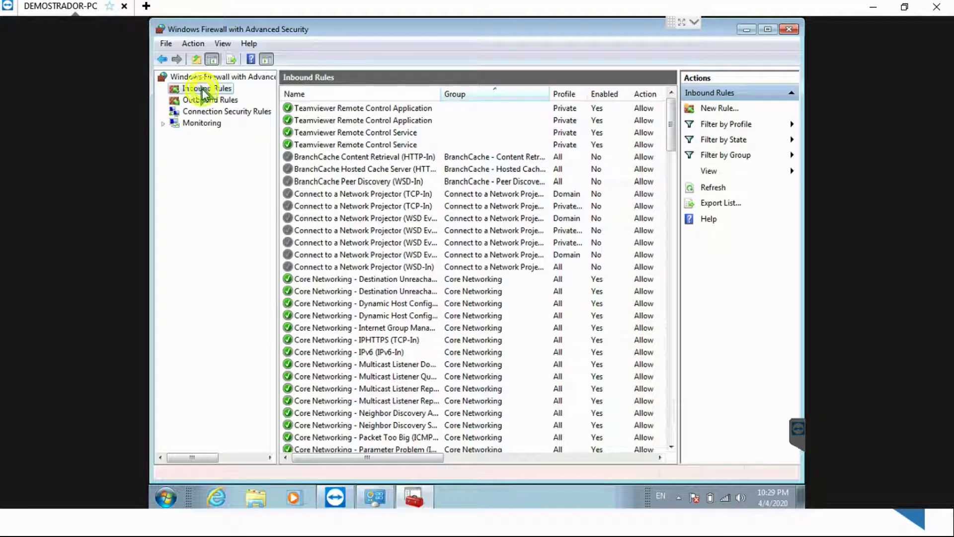
Step: Start a new inbound firewall rule of the Port type and proceed to its protocol and port settings
left_click(717, 108)
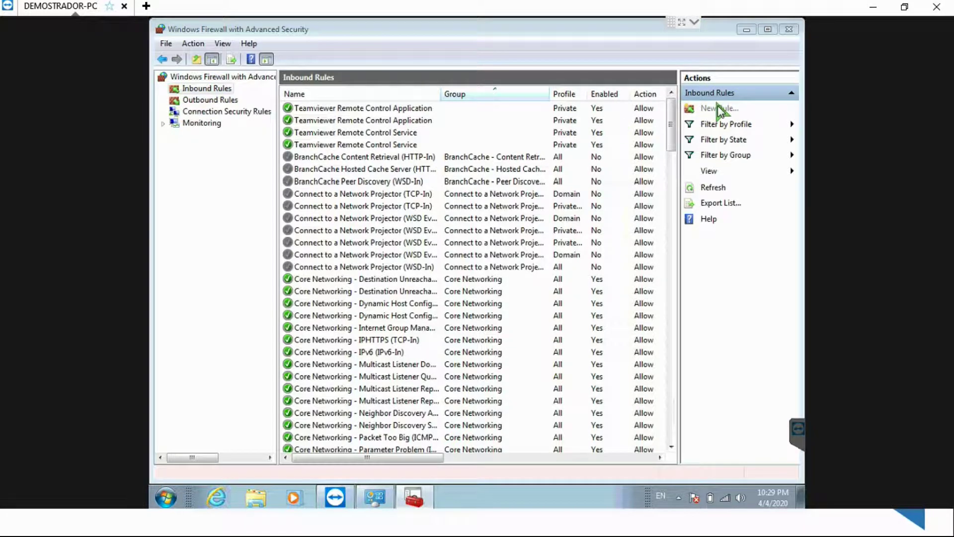
left_click(404, 273)
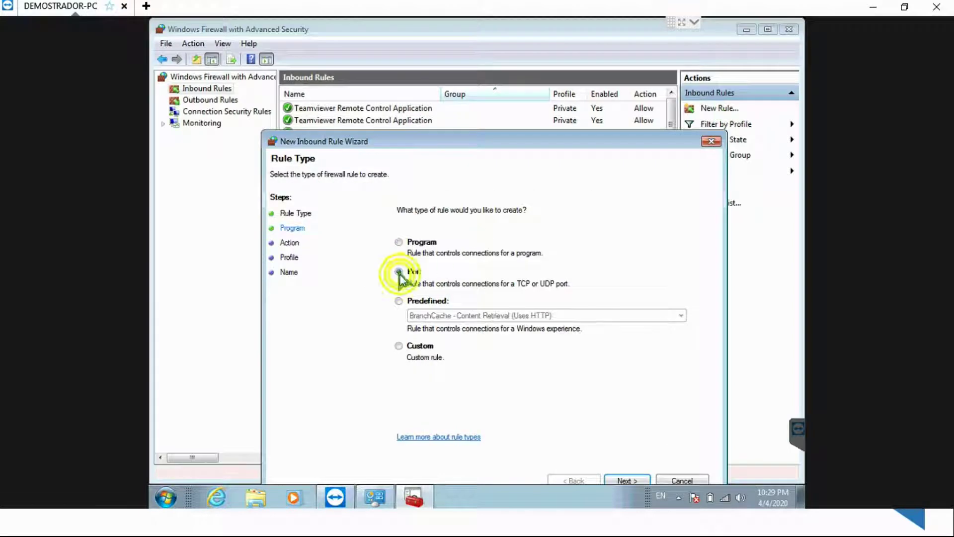
left_click_drag(447, 141, 386, 83)
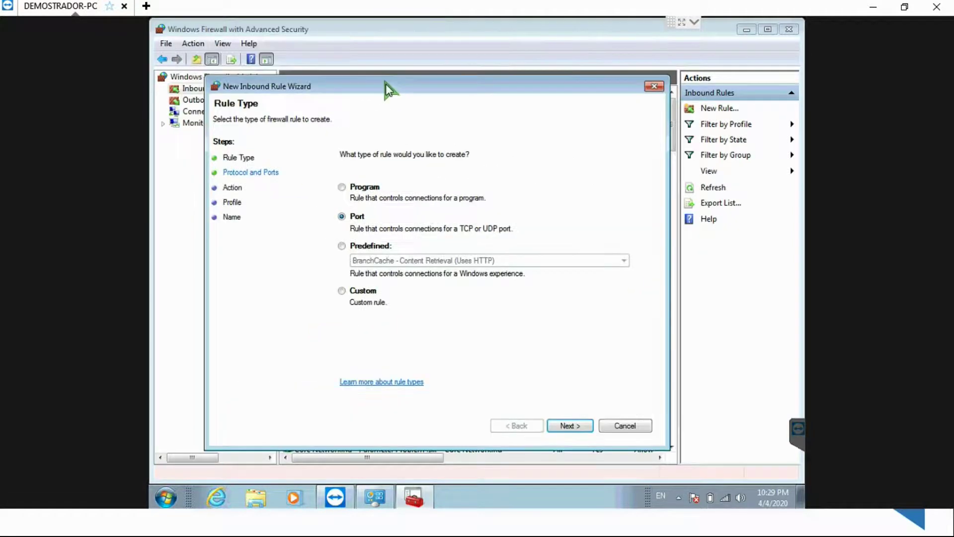
left_click(582, 425)
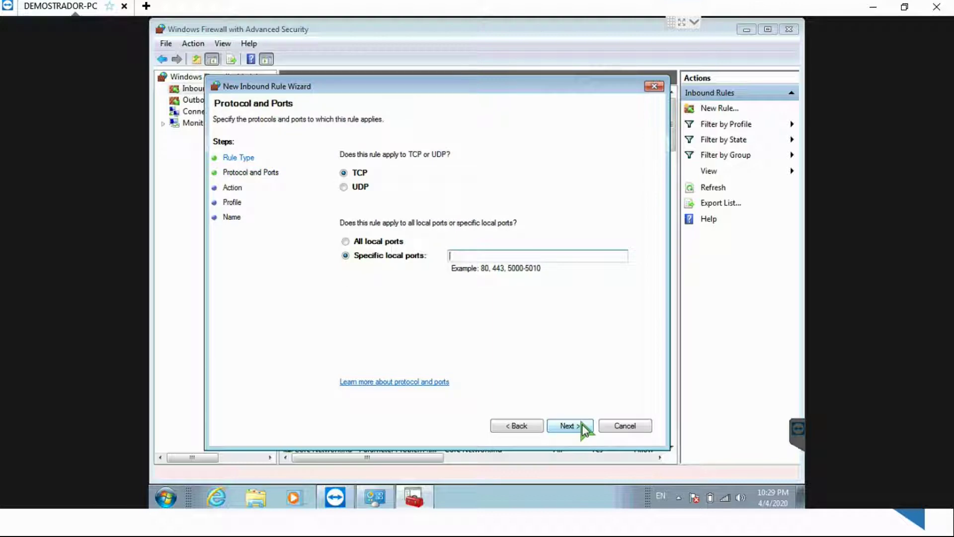
type("18000, 18101-18109")
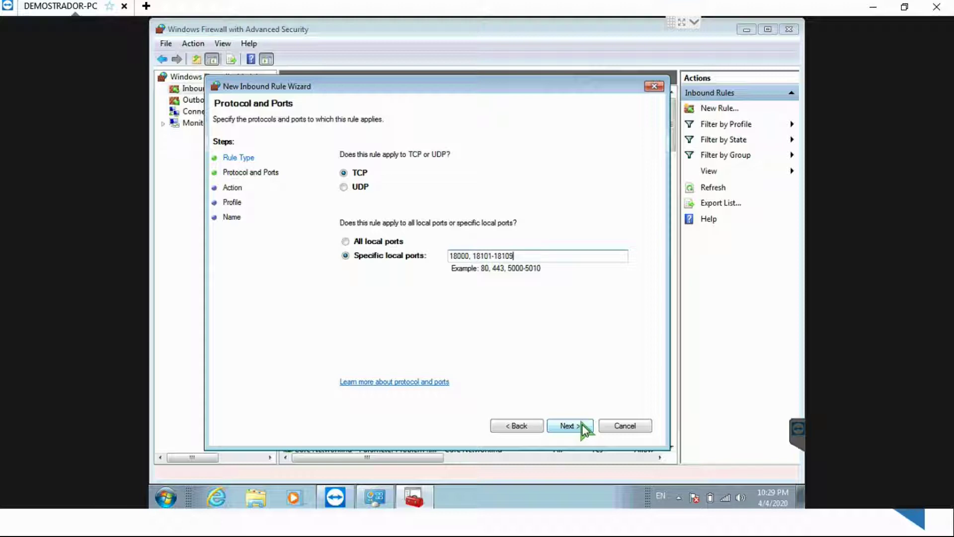
type(", 18112, 18802,")
type("18200, 8801")
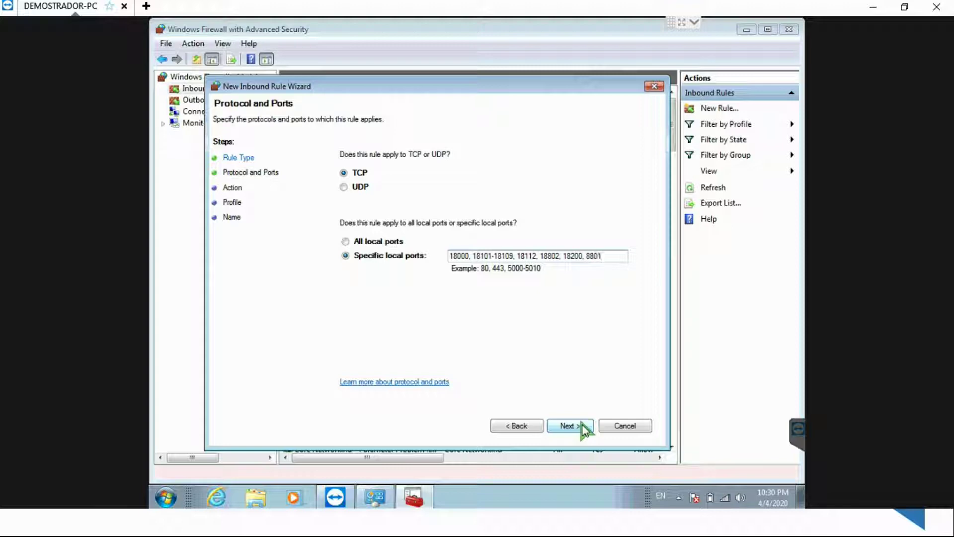
type("-8802")
key("ctrl+a")
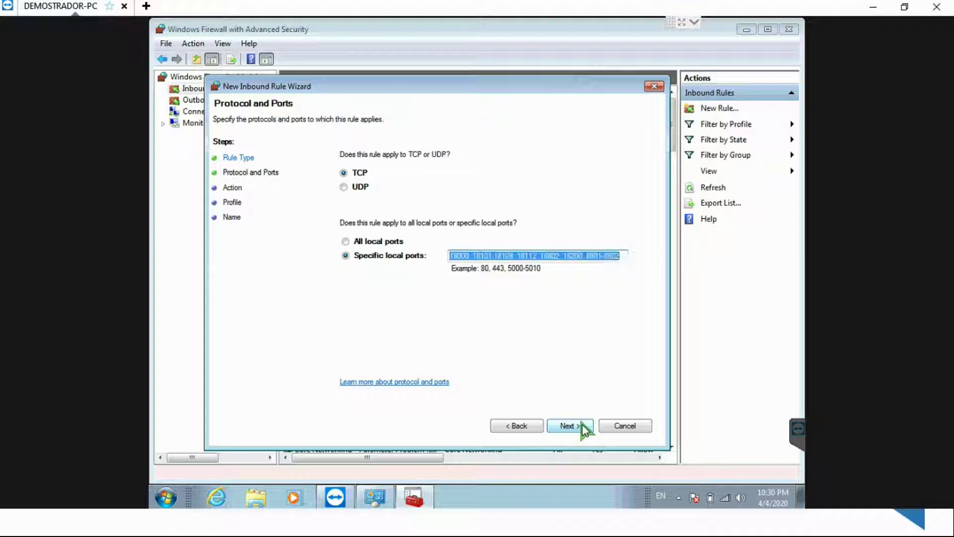
right_click(519, 256)
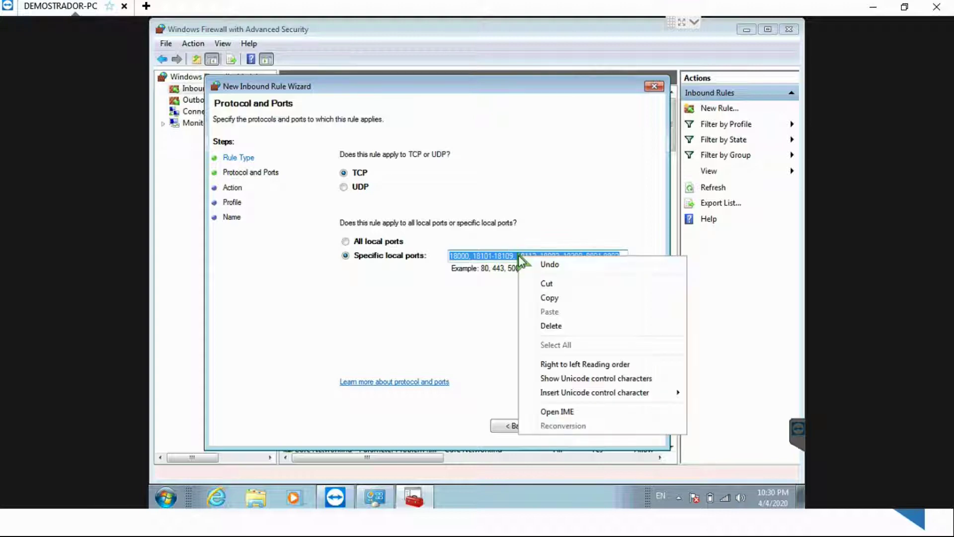
left_click(553, 298)
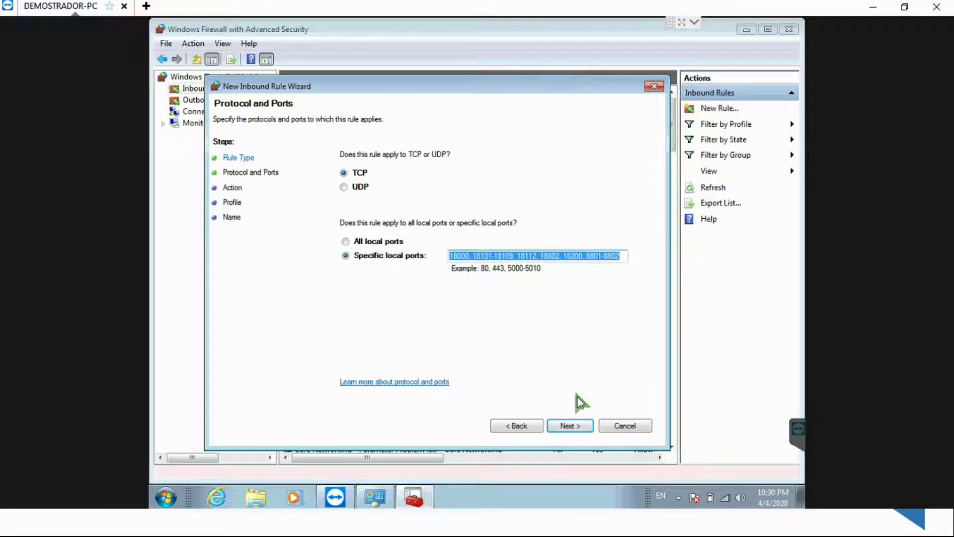
Step: Set the rule to allow the connection and apply it to the Domain, Private and Public profiles
left_click(574, 425)
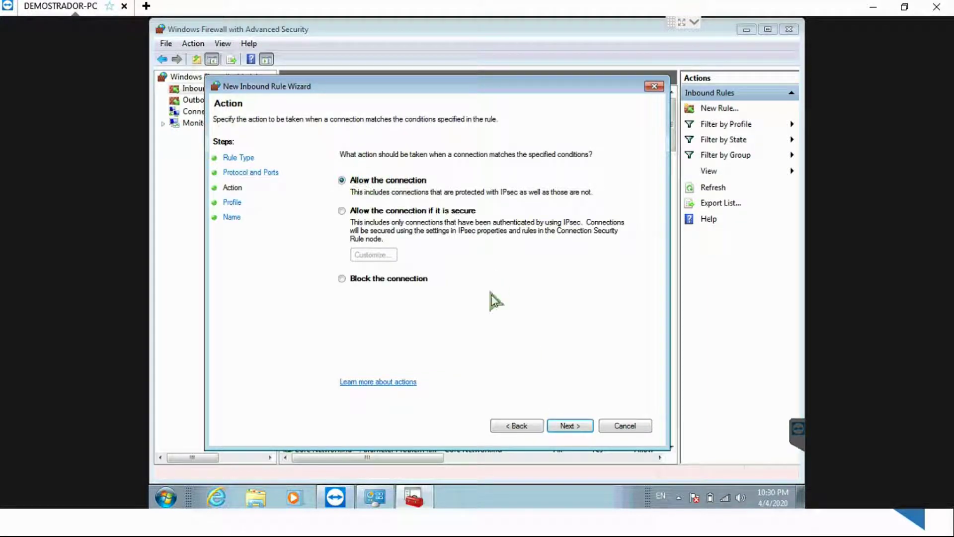
left_click(569, 425)
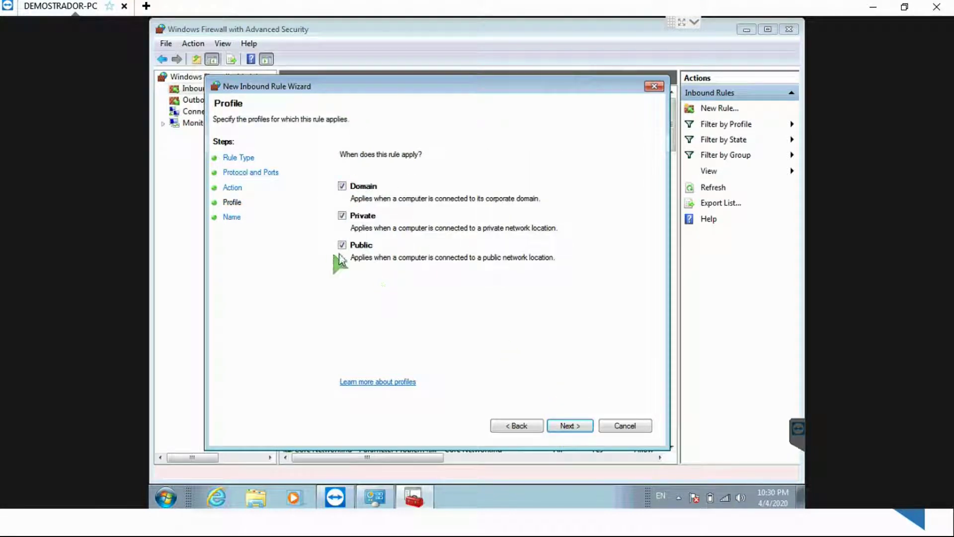
left_click(576, 429)
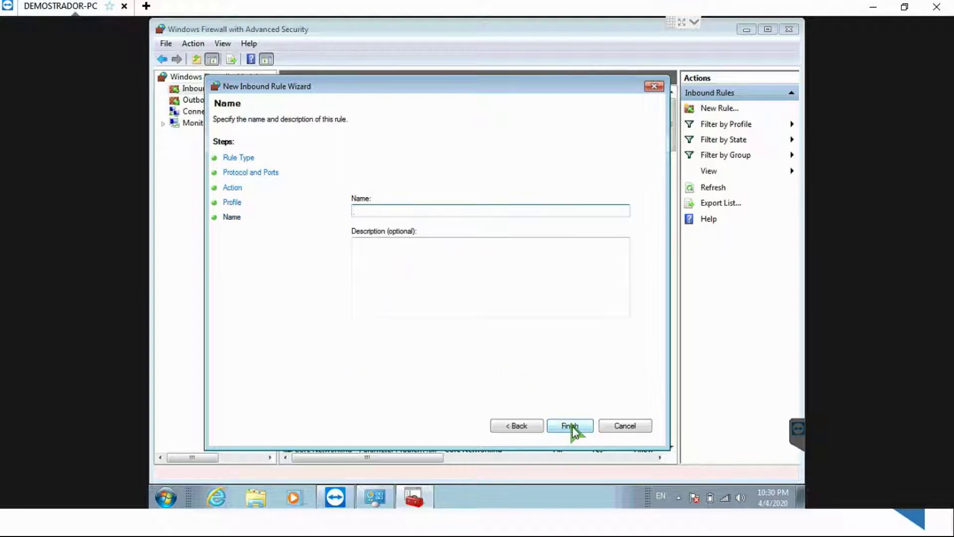
Step: Name the inbound rule Kantech TCP, leave its description empty, finish creating it and select it in the rule list
type("Kantech TCP")
left_click(444, 270)
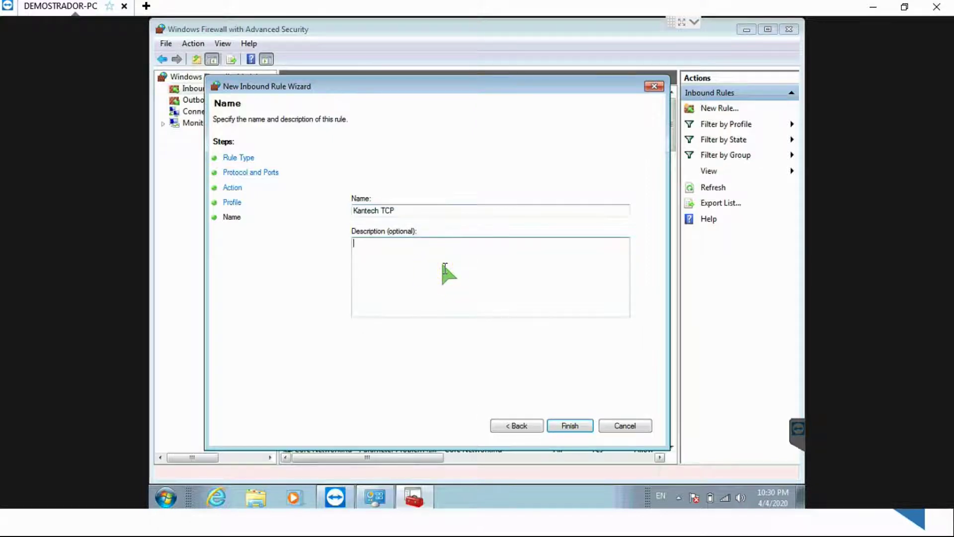
left_click(570, 425)
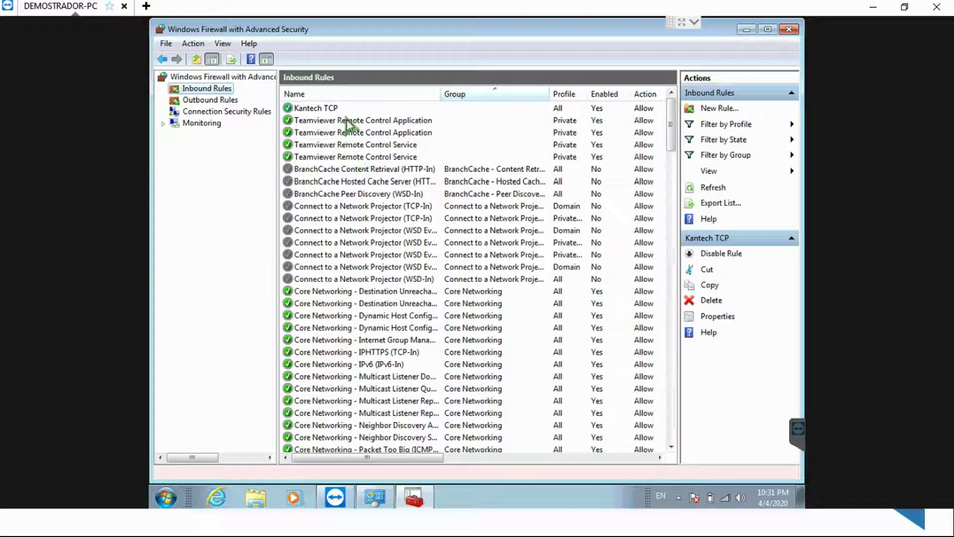
left_click(322, 110)
left_click(217, 102)
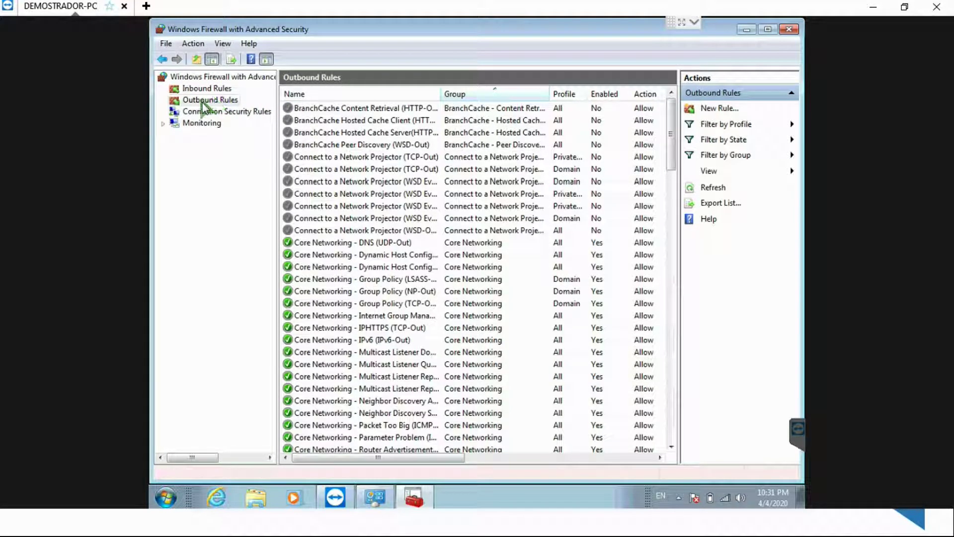
left_click(721, 109)
left_click(307, 174)
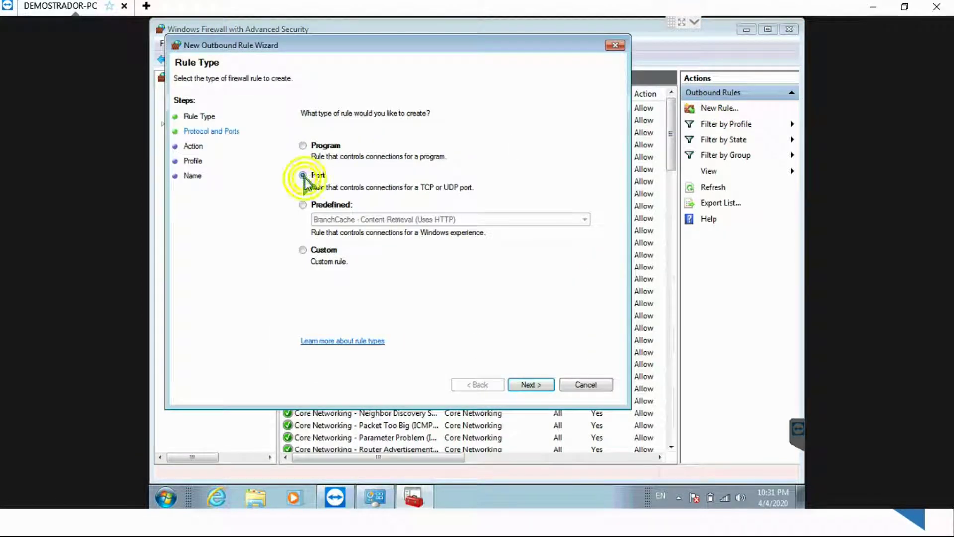
left_click(530, 386)
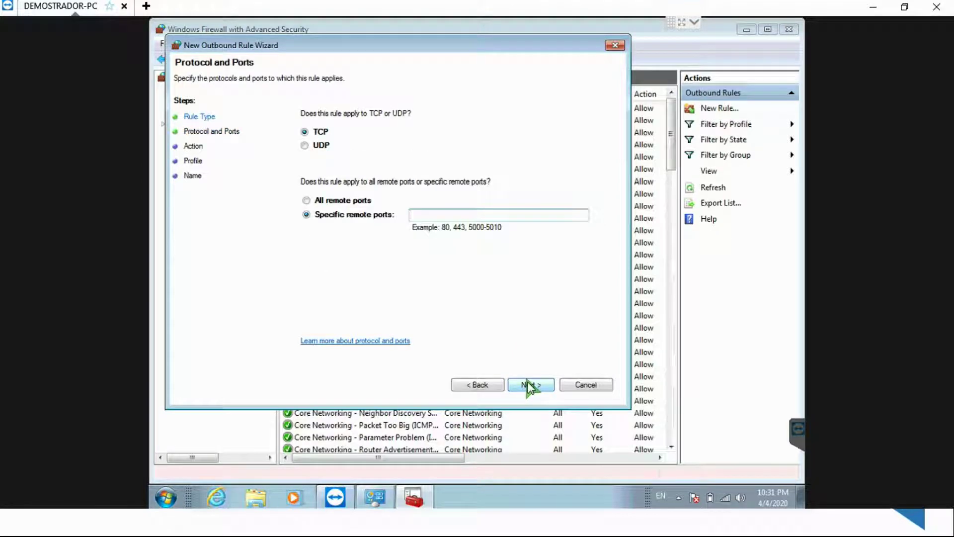
key("ctrl+v")
left_click(529, 385)
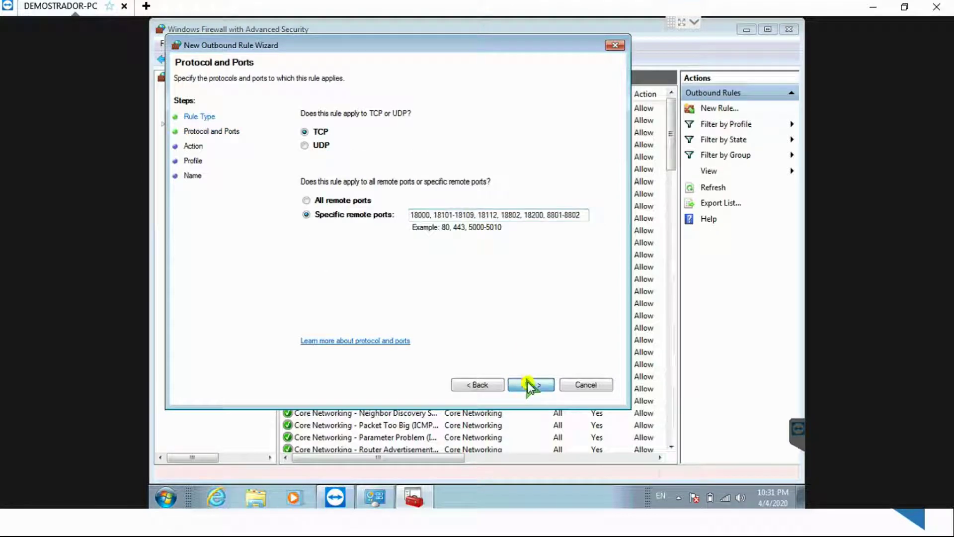
Step: Allow the connection for the Domain, Private and Public profiles, and finish the outbound rule under the name Kantech TCP
left_click(304, 139)
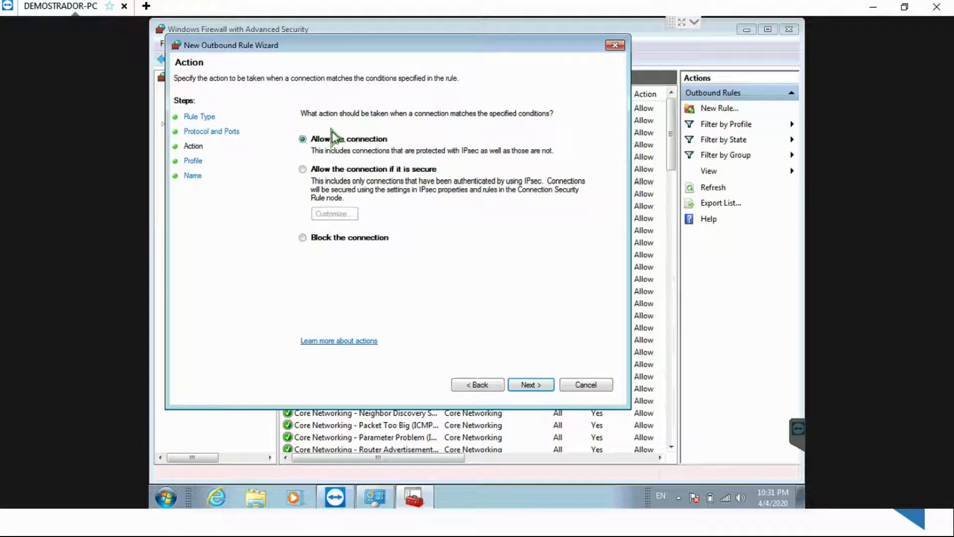
left_click(525, 386)
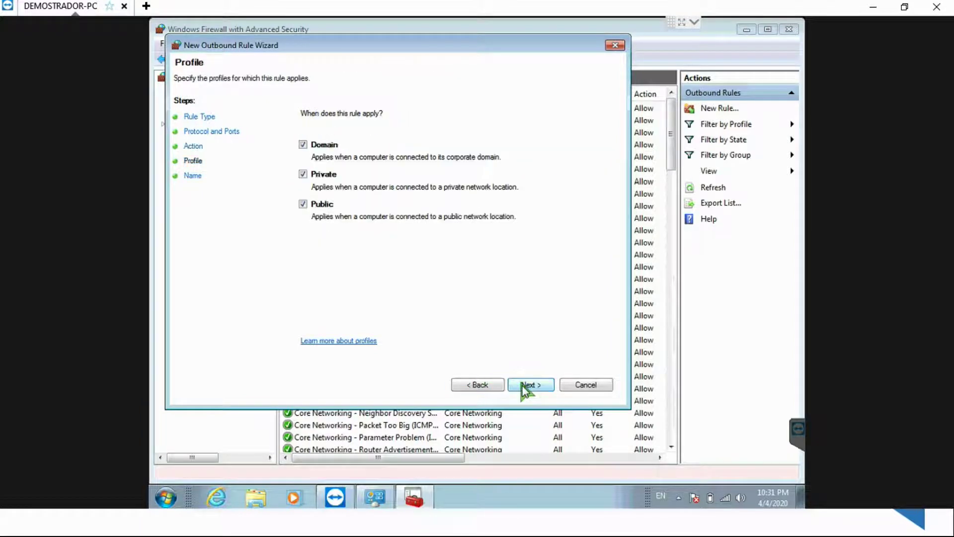
left_click(526, 386)
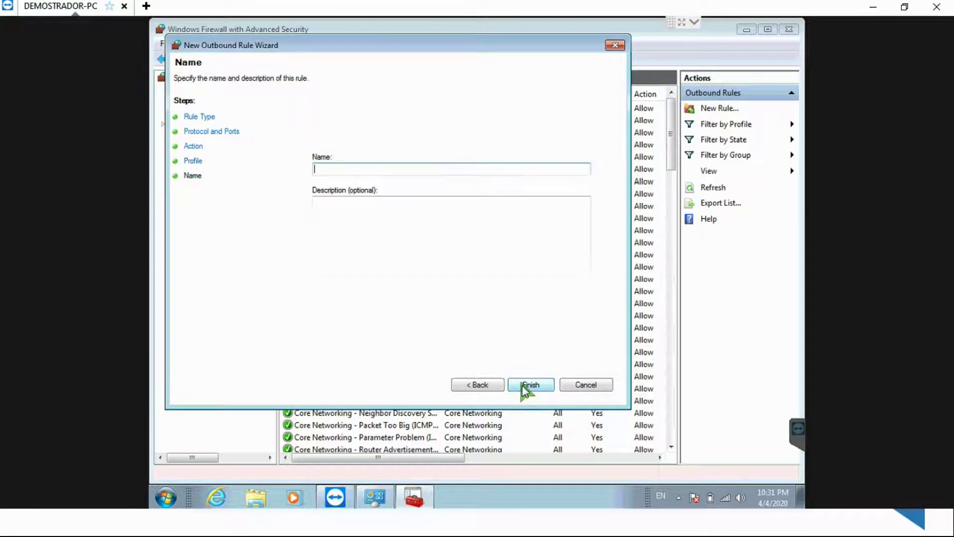
type("Kantech TCP")
left_click(525, 386)
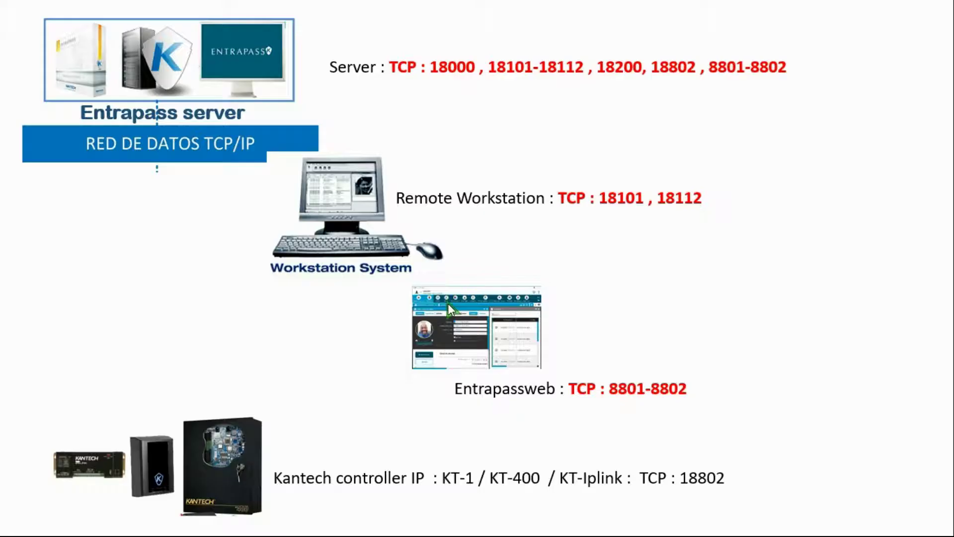
Step: Search the local Windows 10 PC for "firewall" and open Windows Defender Firewall with advanced security
key("super")
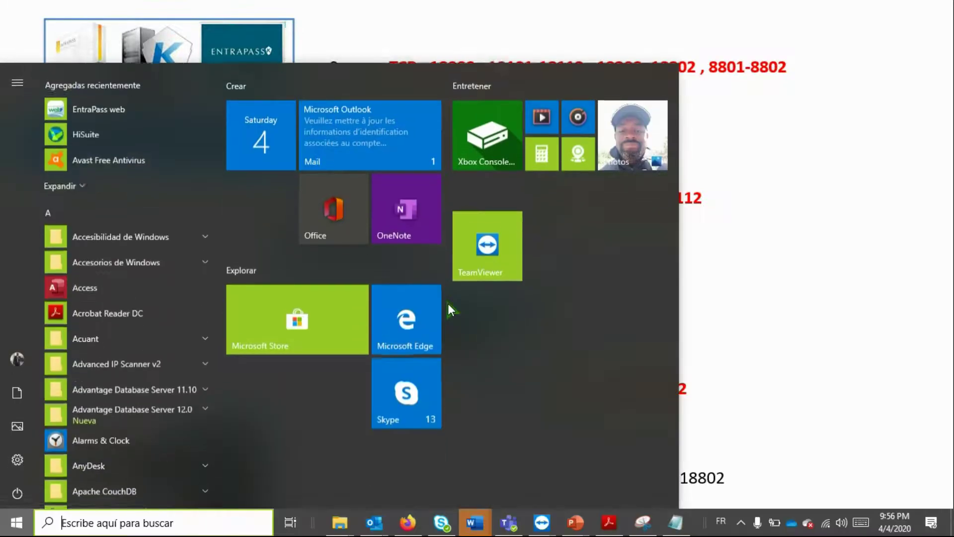
type("fire")
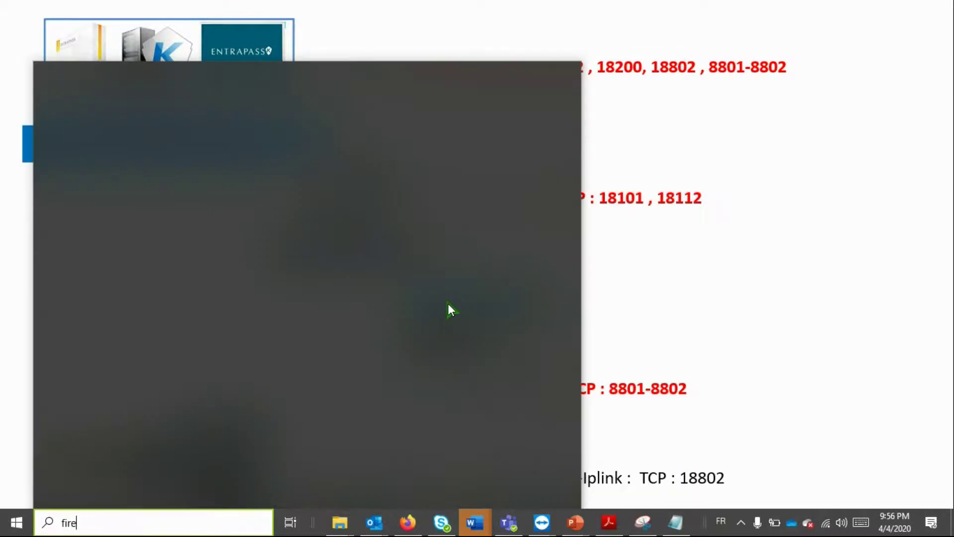
type("wall")
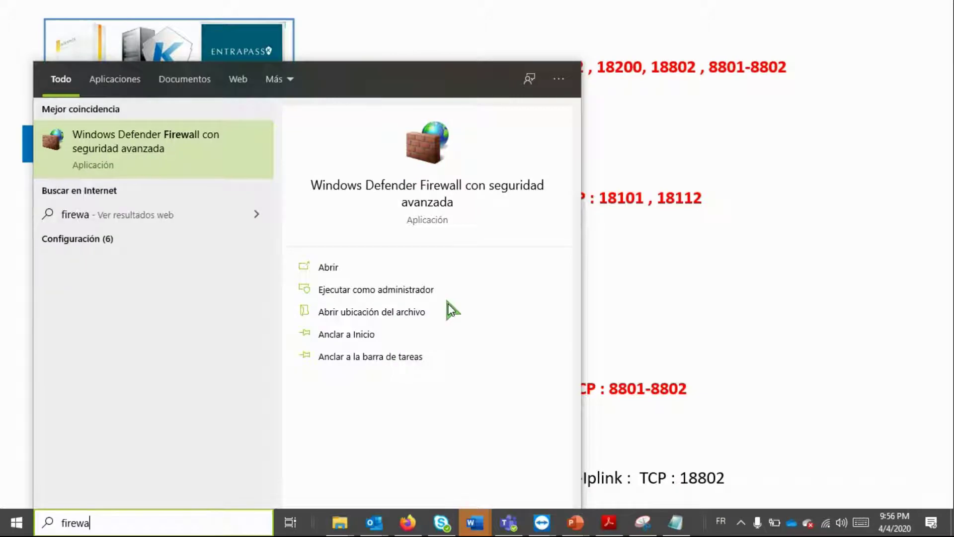
left_click(153, 135)
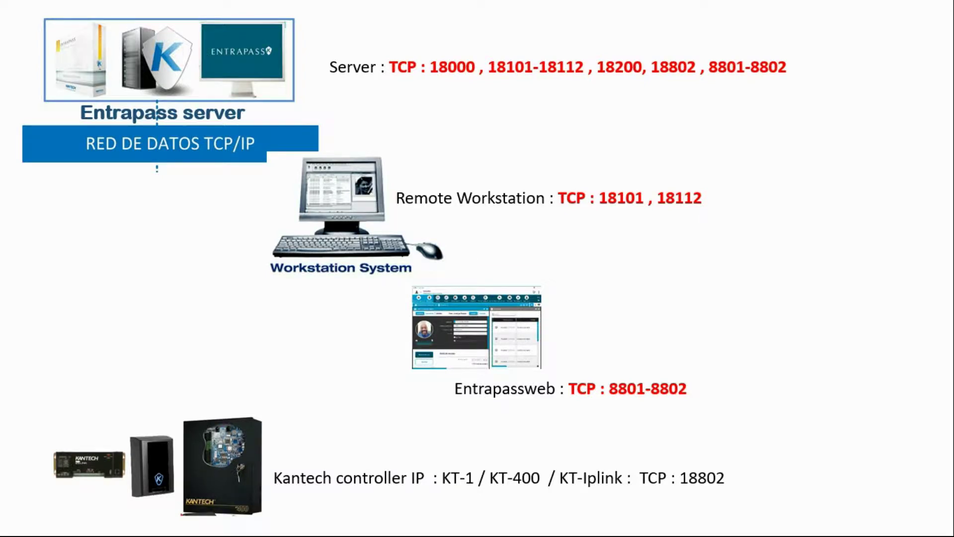
key("alt+Tab")
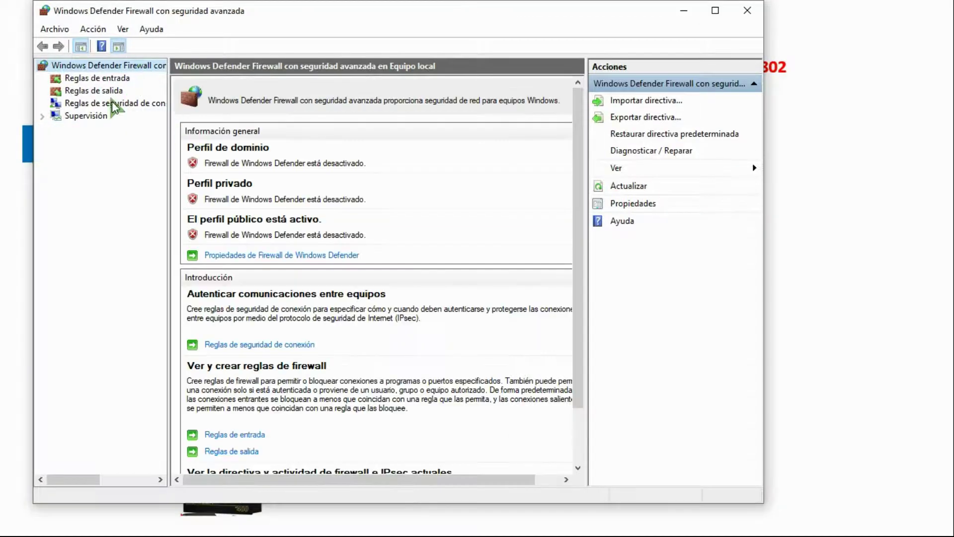
Step: View the rule types offered for a new inbound rule, then cancel the wizard and minimize the firewall window
left_click(85, 79)
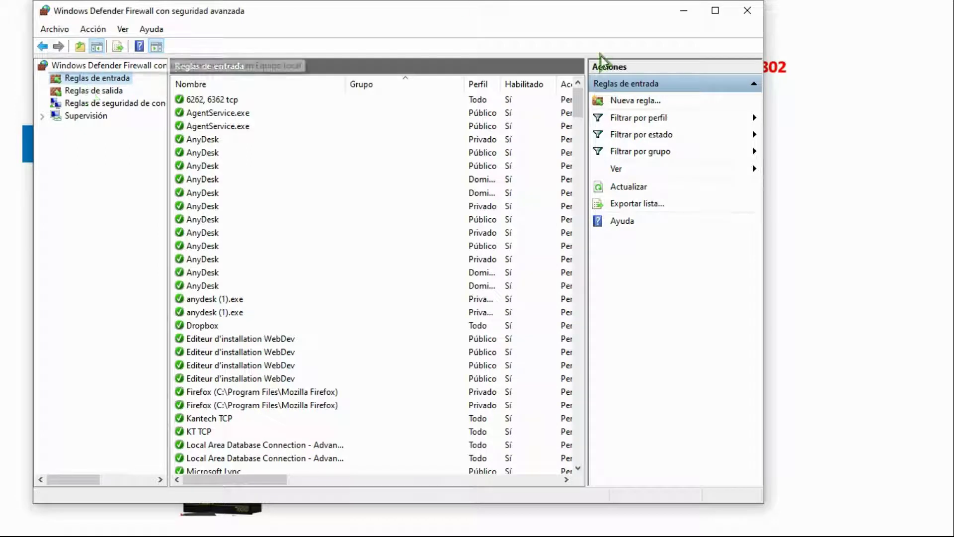
left_click(649, 102)
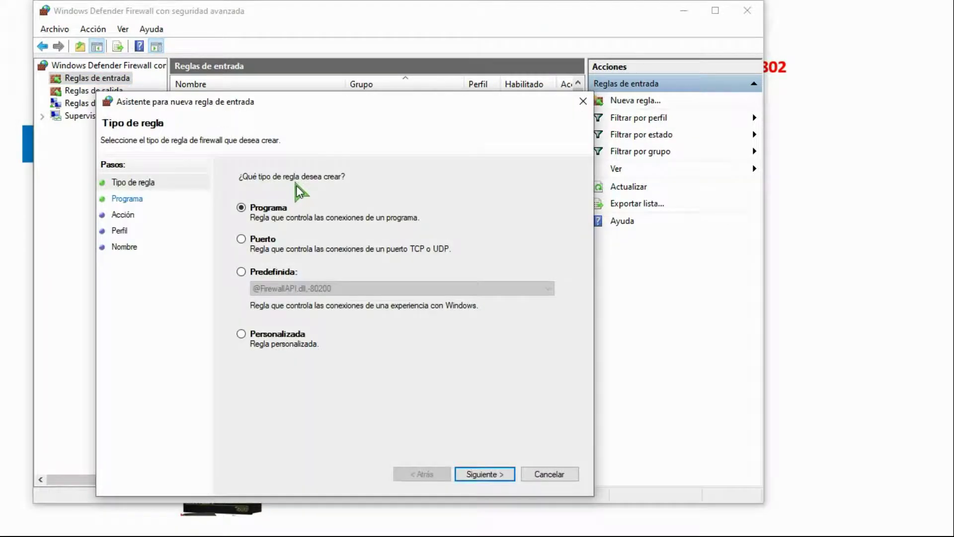
left_click(544, 473)
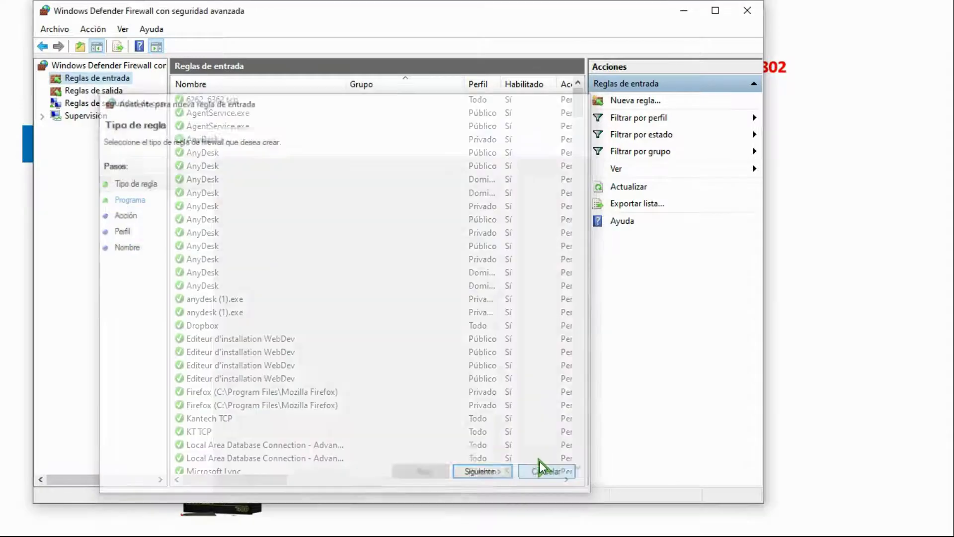
left_click(682, 11)
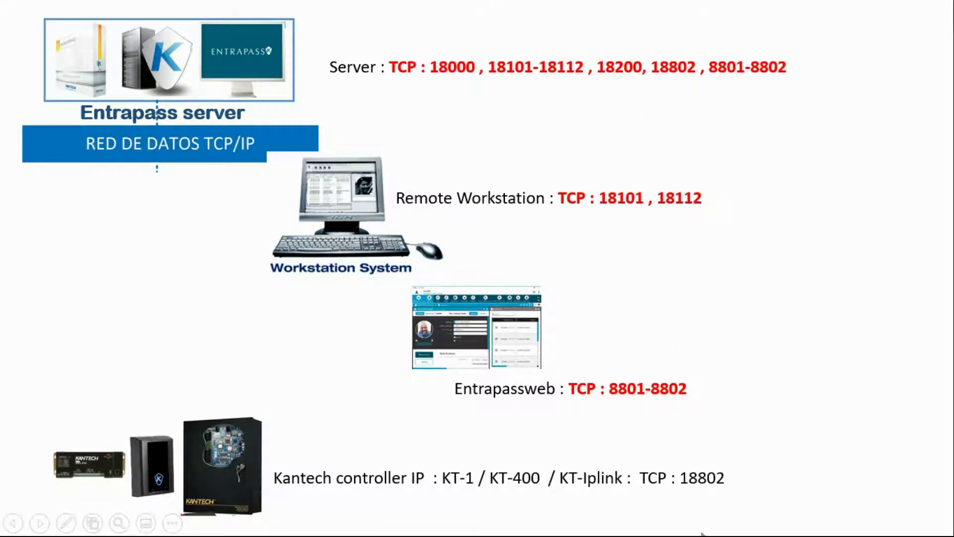
Step: Open the Avast Free Antivirus user interface from its background icon and view the Firewall page under its protection features
key("super")
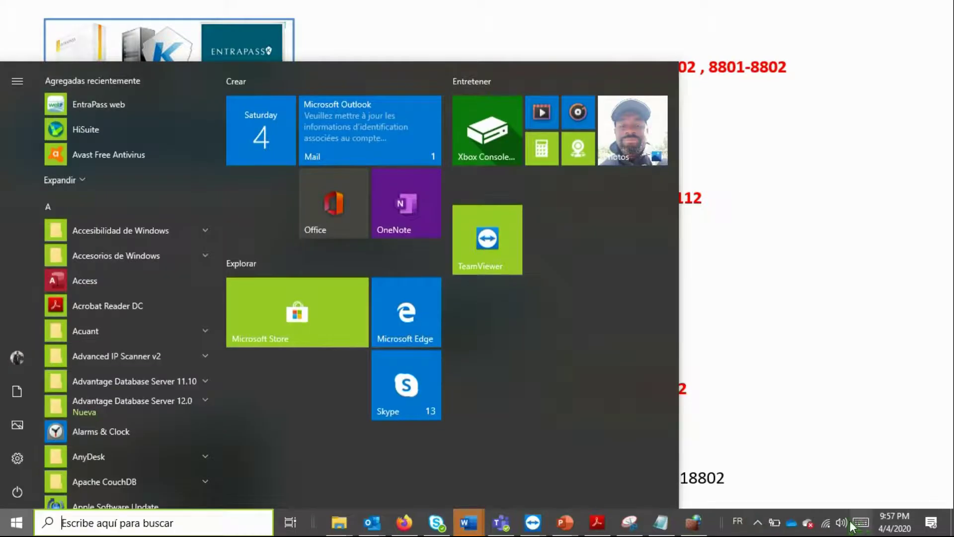
left_click(761, 522)
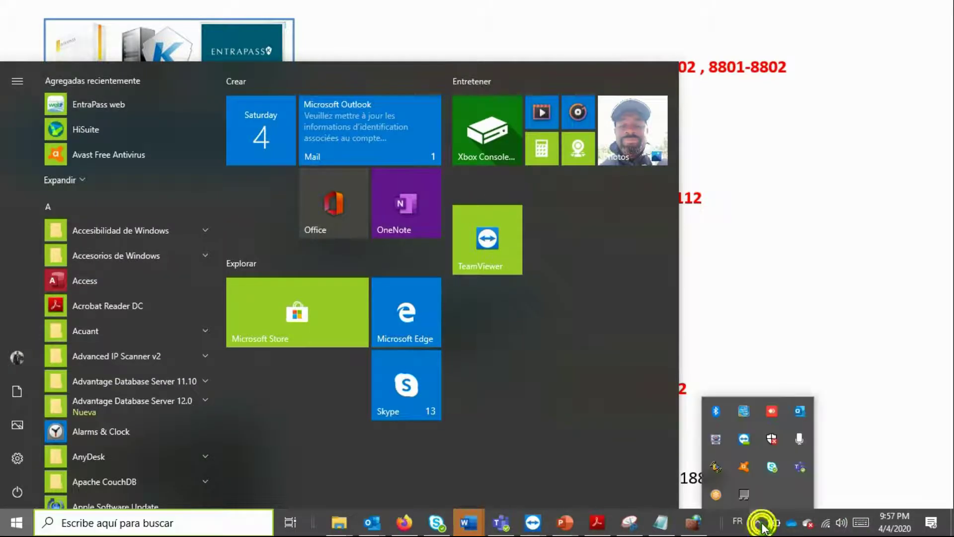
right_click(743, 470)
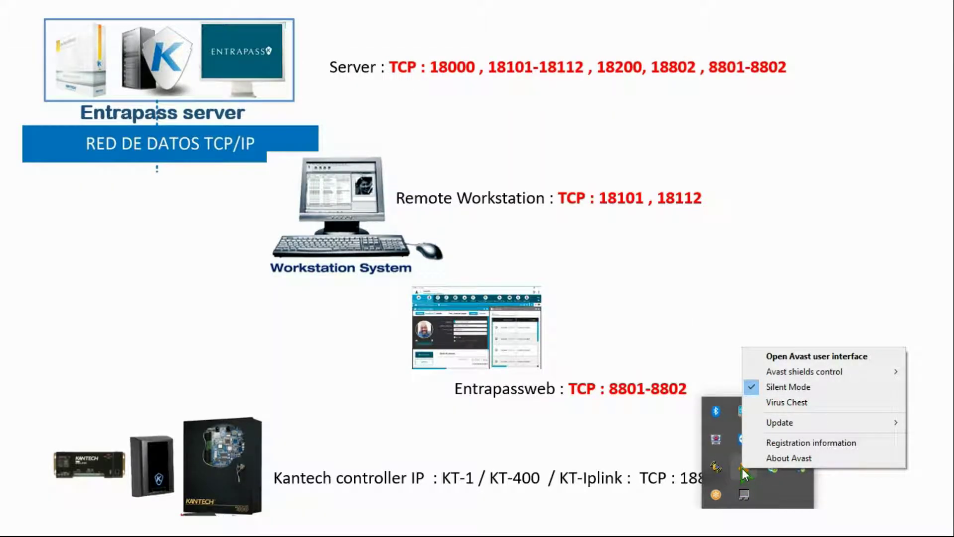
left_click(784, 357)
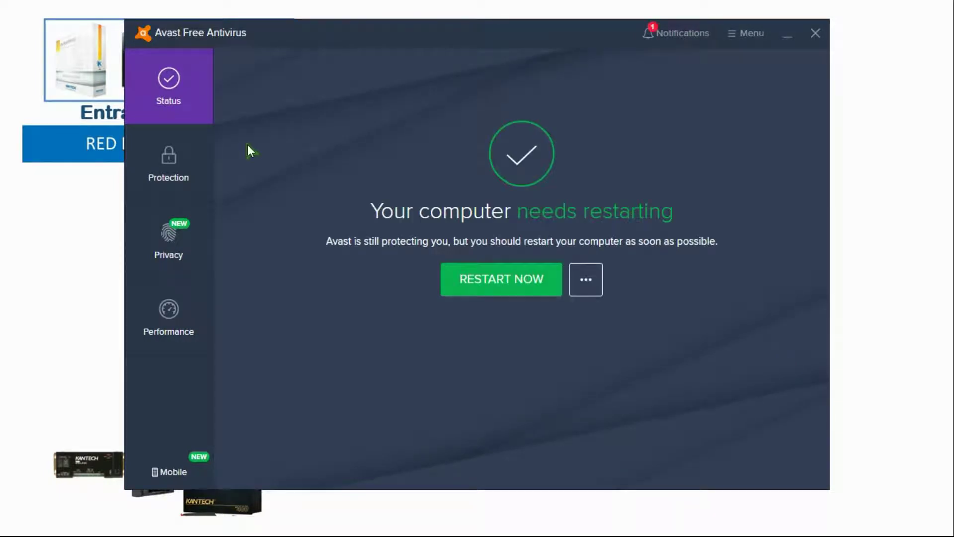
left_click(169, 172)
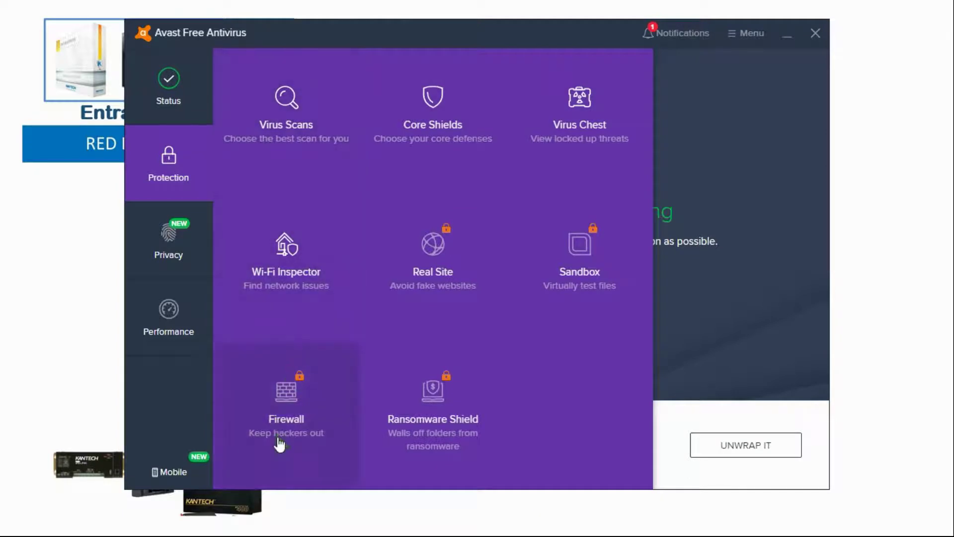
left_click(284, 391)
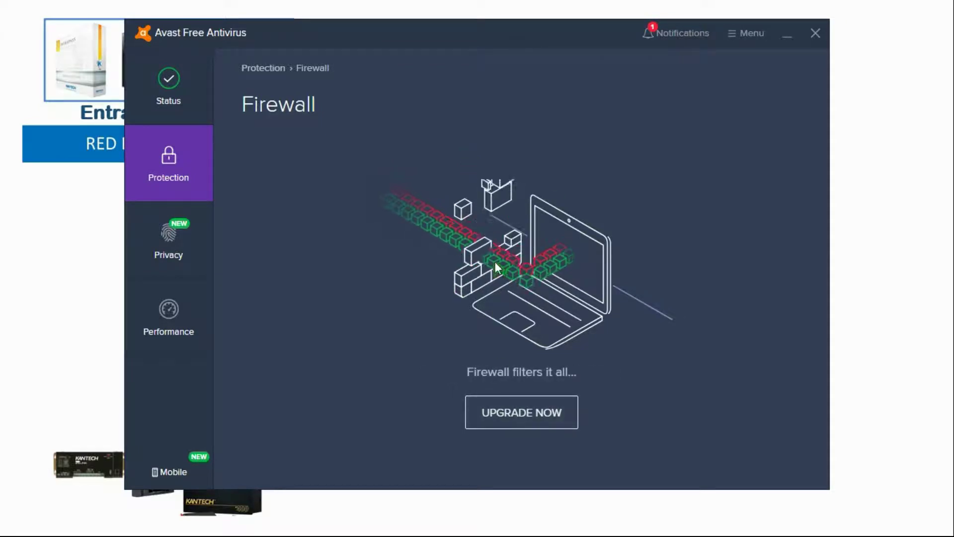
Step: Check the Avast notification alerts, then close the notifications and the Avast window
left_click(664, 35)
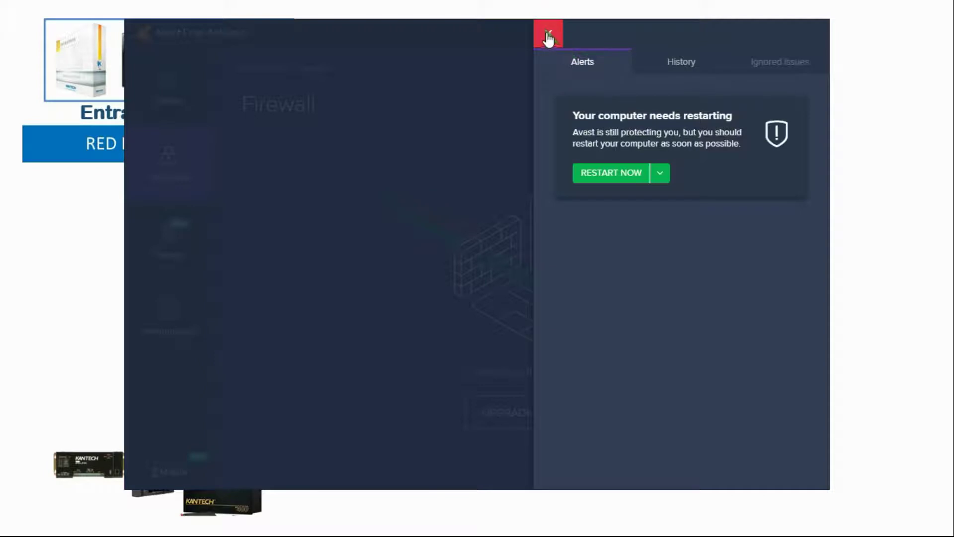
left_click(548, 33)
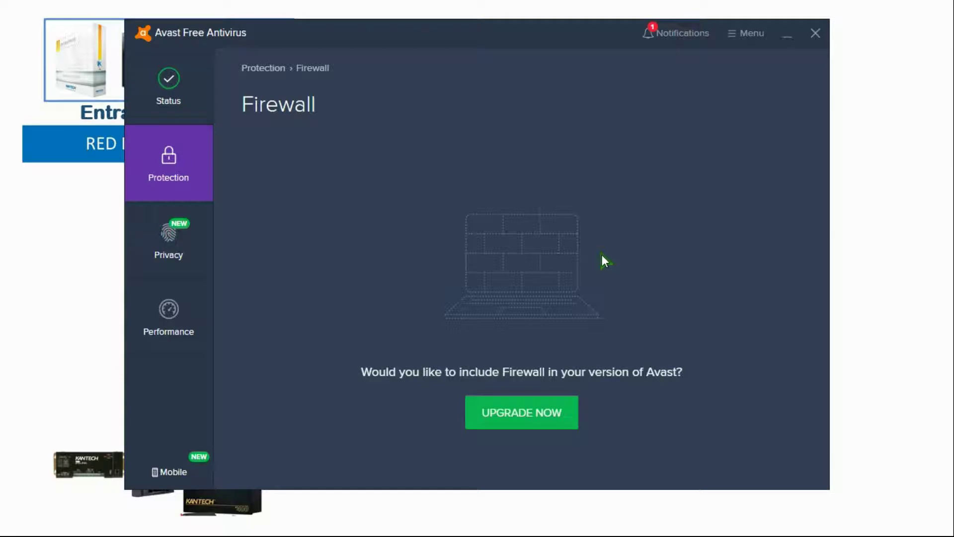
left_click(815, 35)
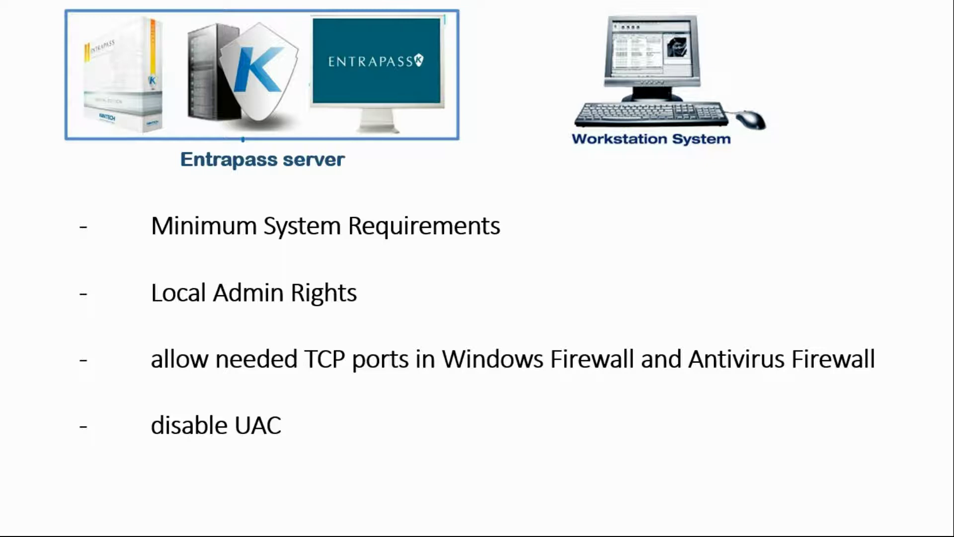
Step: Switch to the TeamViewer session showing the remote Windows 7 desktop
key("alt+Tab")
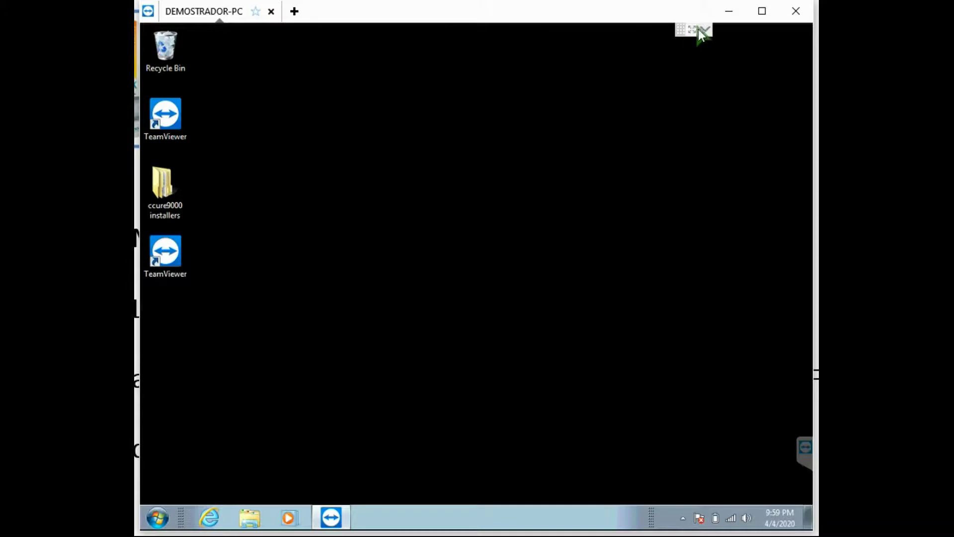
left_click(157, 519)
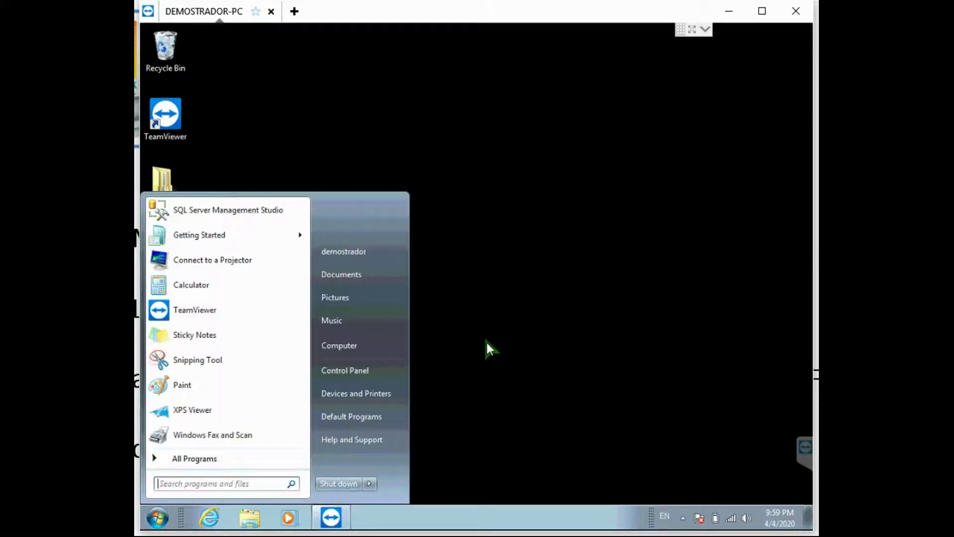
left_click(470, 281)
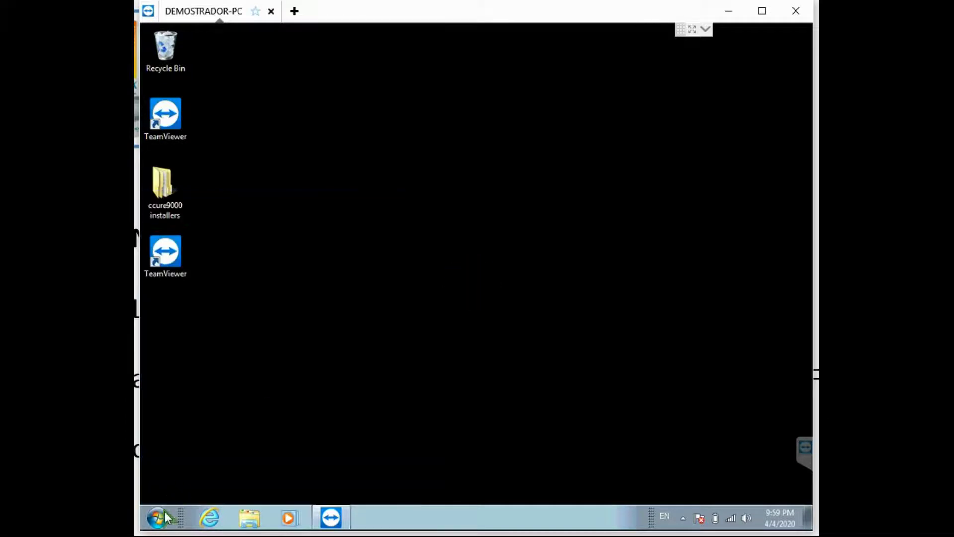
Step: Search for "uac" to open the User Account Control settings, try the Never notify level and cancel
left_click(160, 519)
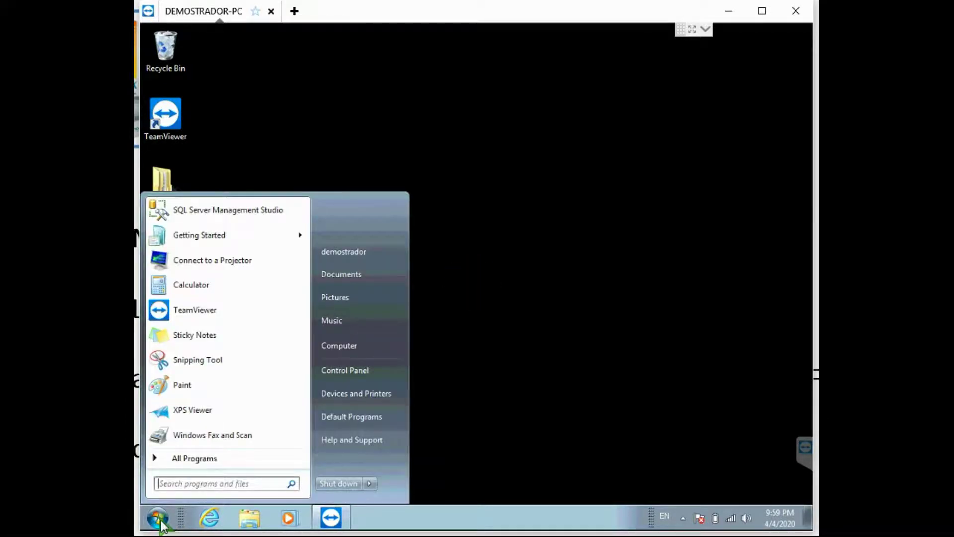
type("uac")
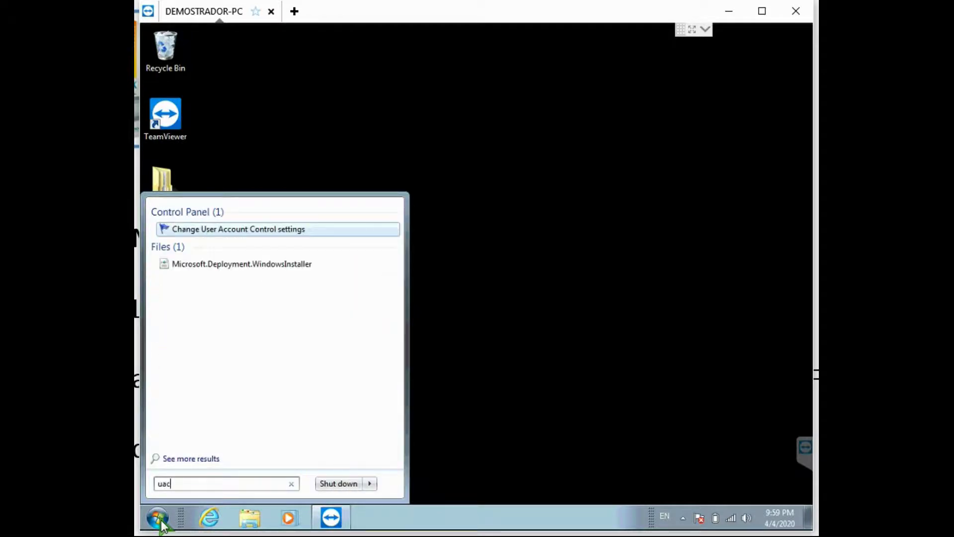
left_click(230, 229)
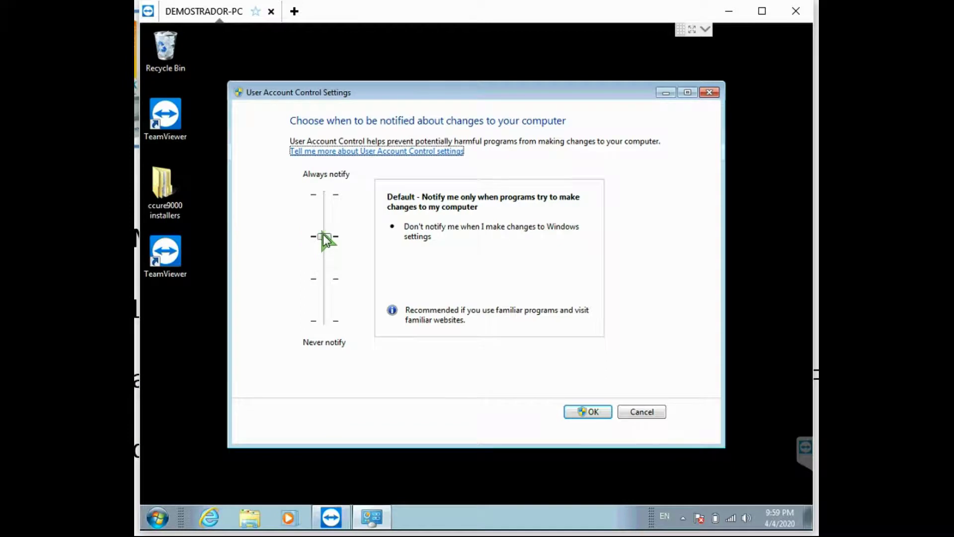
left_click_drag(324, 236, 323, 334)
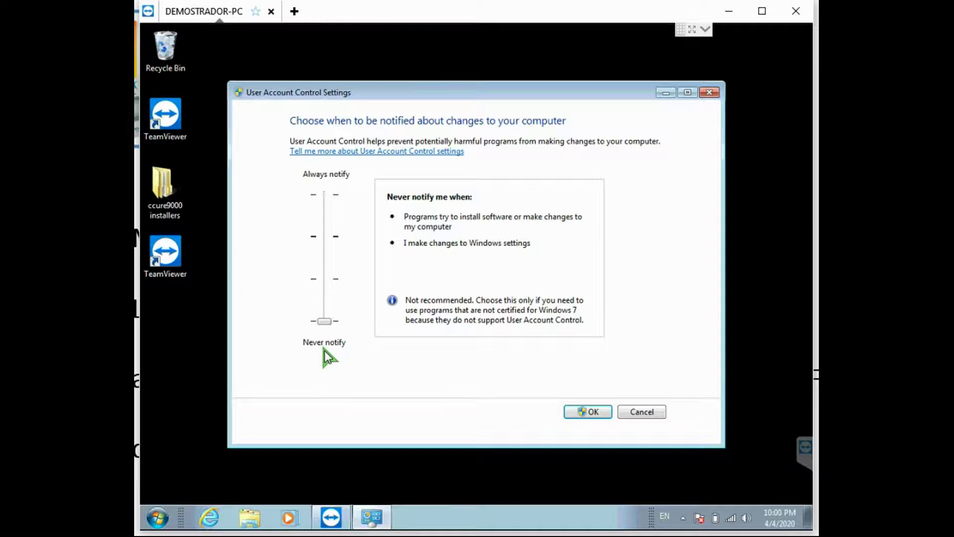
left_click(641, 411)
Step: Open the User Account Control settings through User Accounts in the Control Panel
left_click(155, 518)
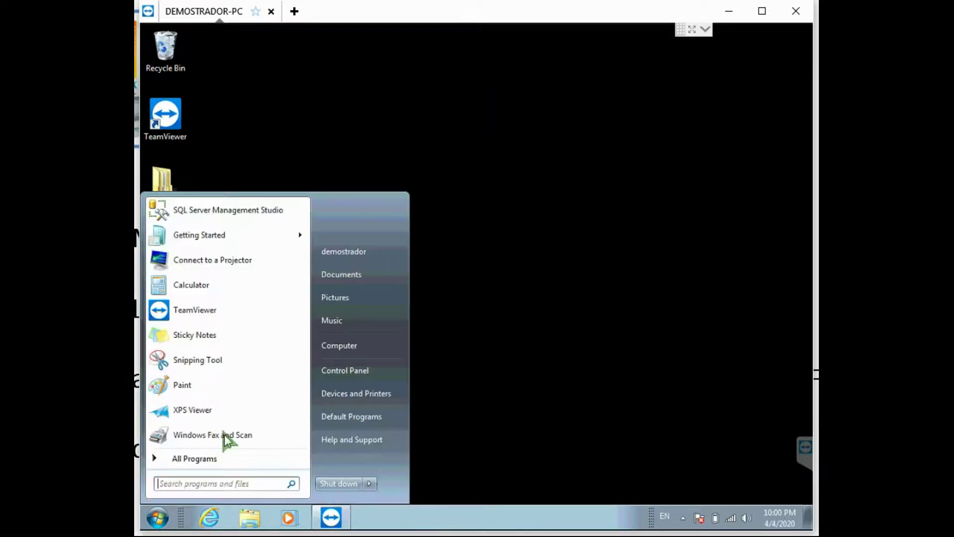
left_click(347, 374)
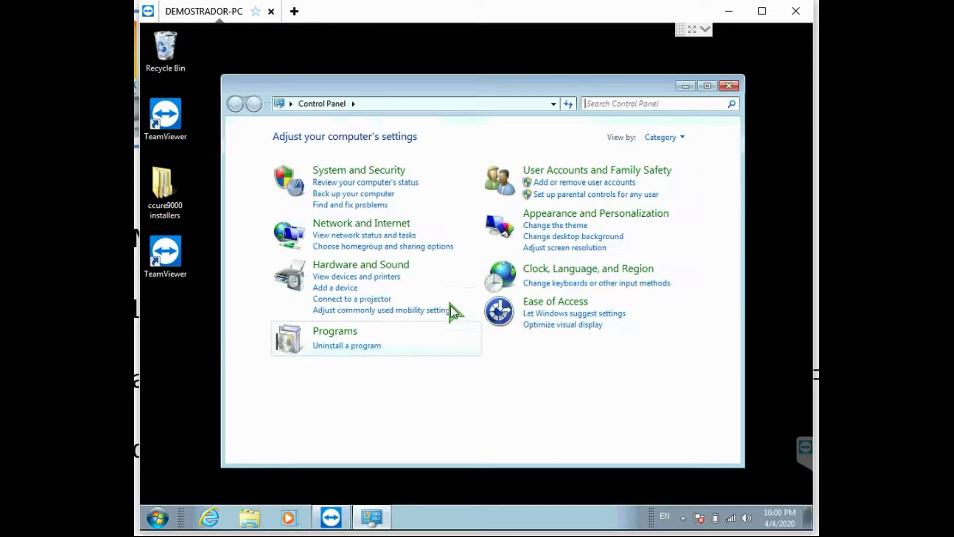
left_click(549, 169)
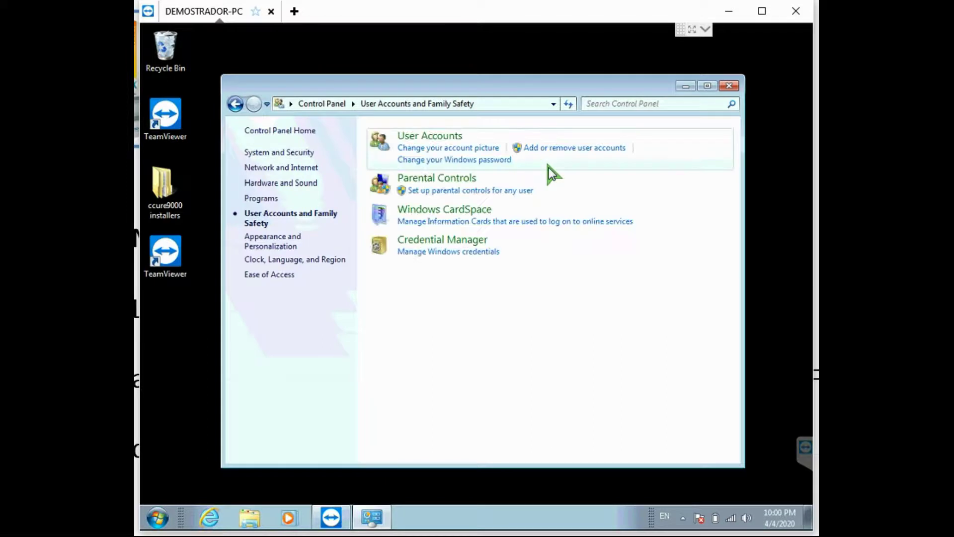
left_click(442, 139)
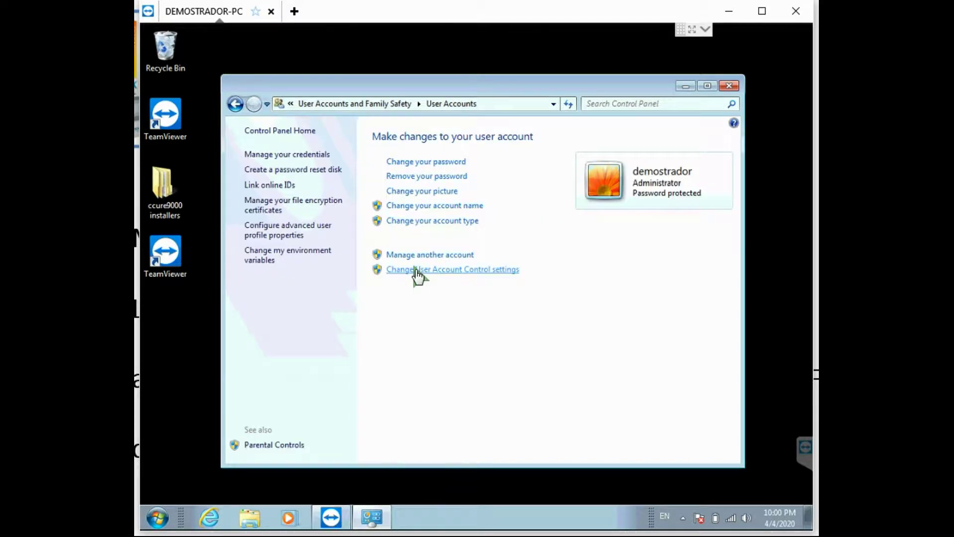
left_click(471, 271)
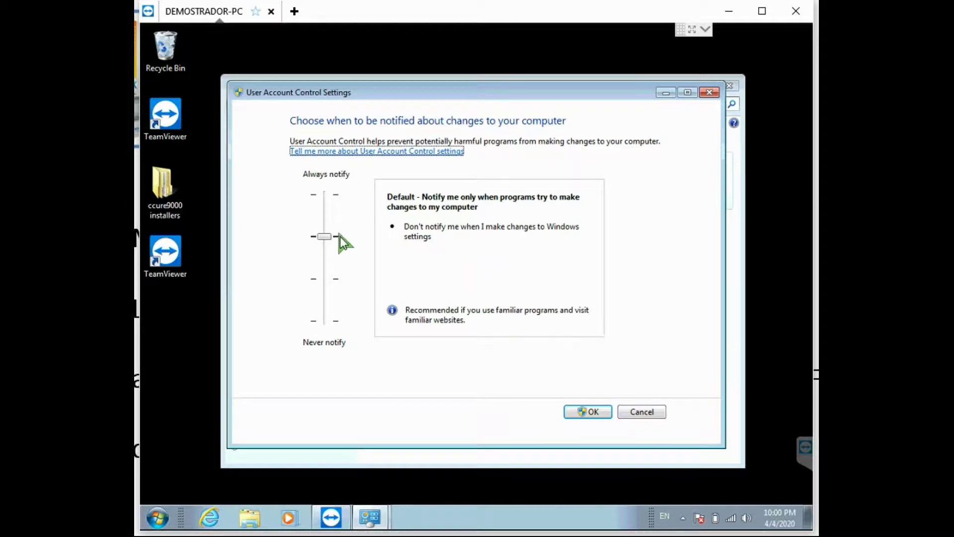
Step: Set User Account Control to Never notify and allow the settings program to make the change
left_click_drag(324, 239, 328, 334)
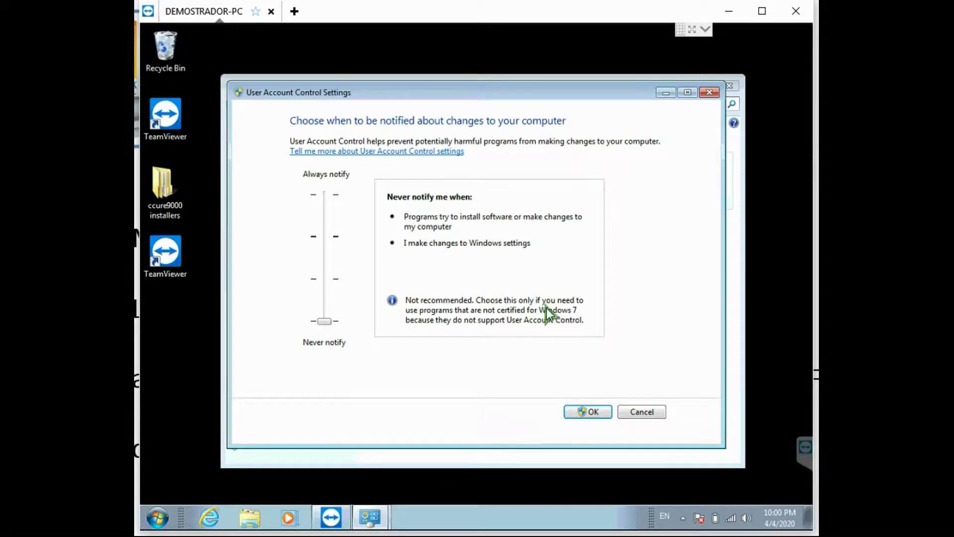
left_click(580, 413)
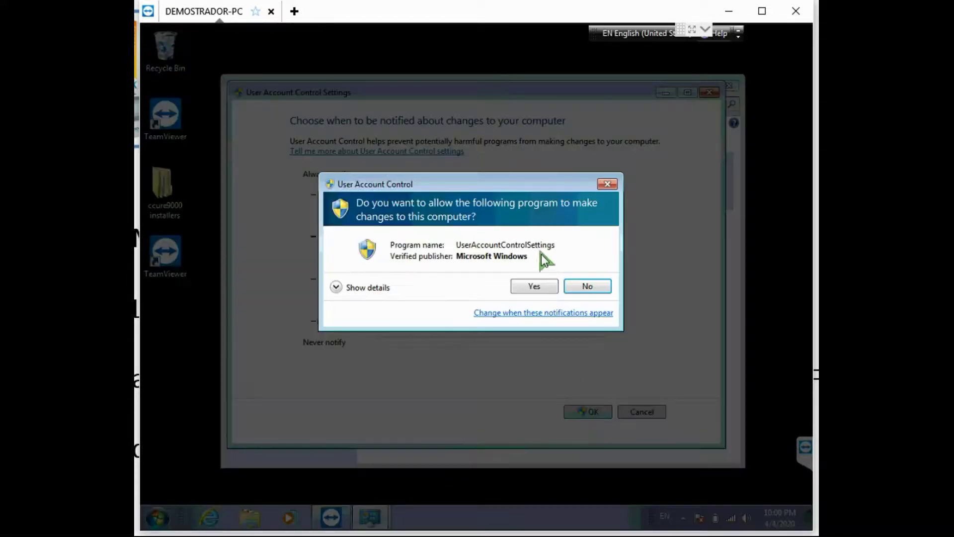
left_click(536, 286)
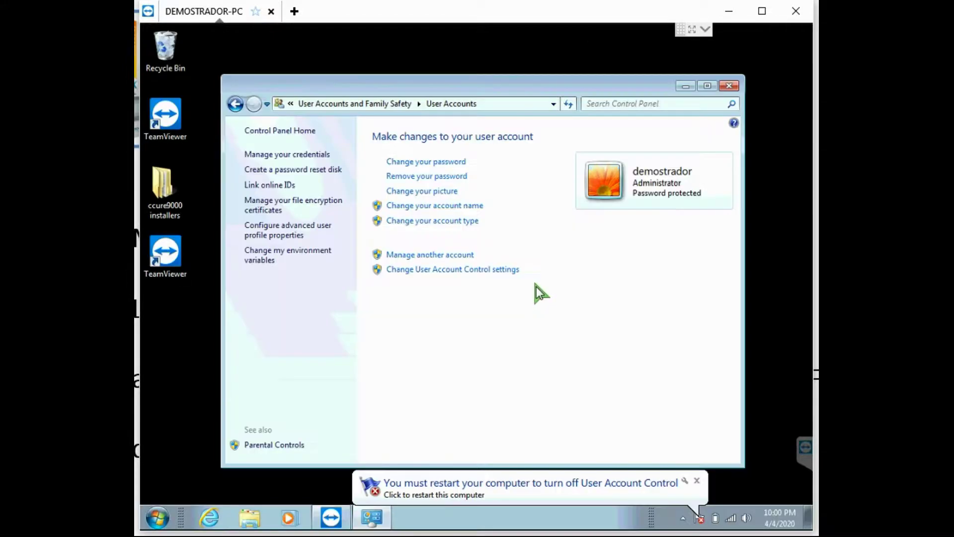
Step: Restart the remote computer to turn off User Account Control and dismiss TeamViewer's connection comment without saving one
left_click(556, 493)
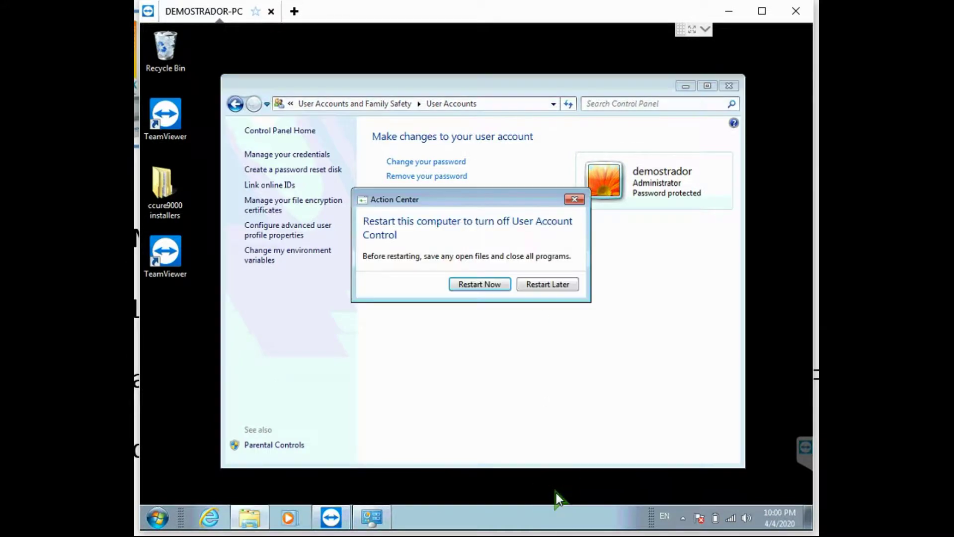
left_click(488, 283)
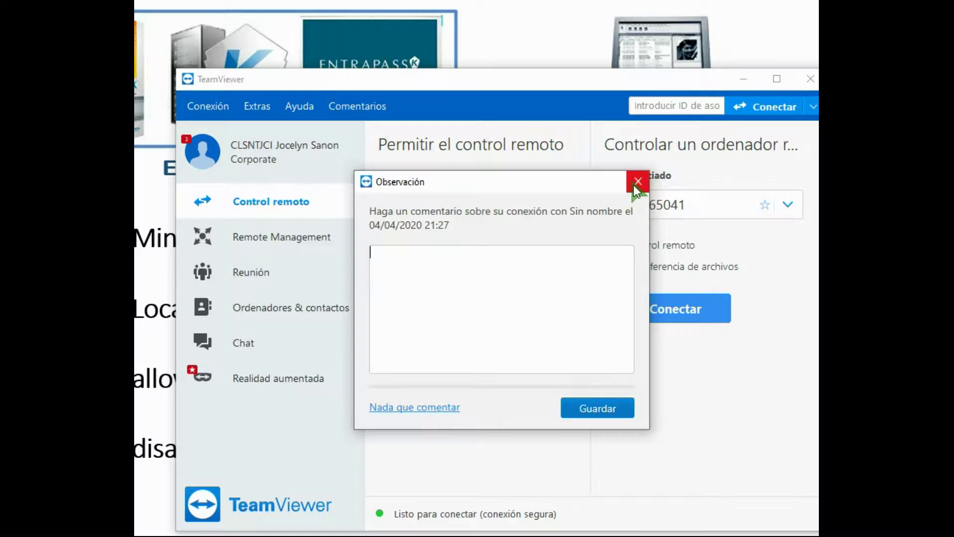
left_click(637, 181)
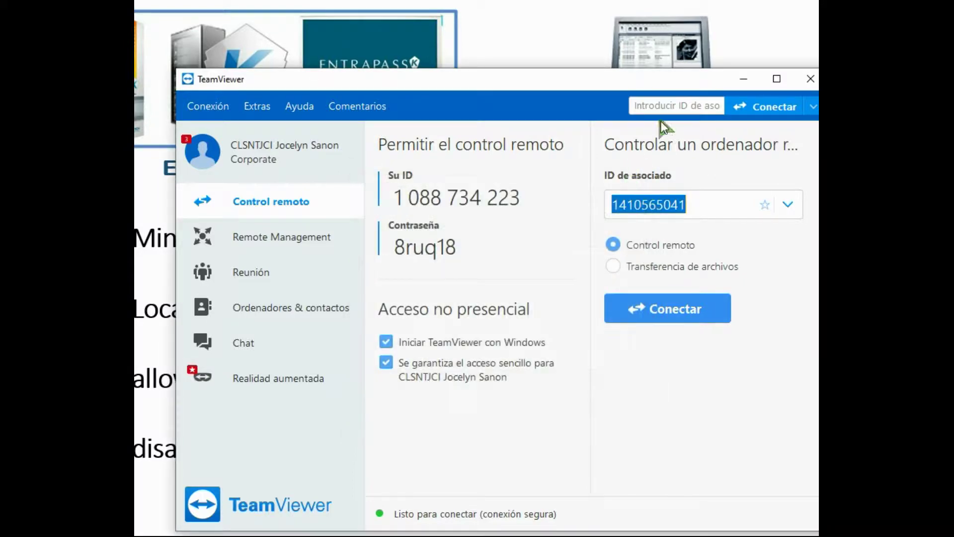